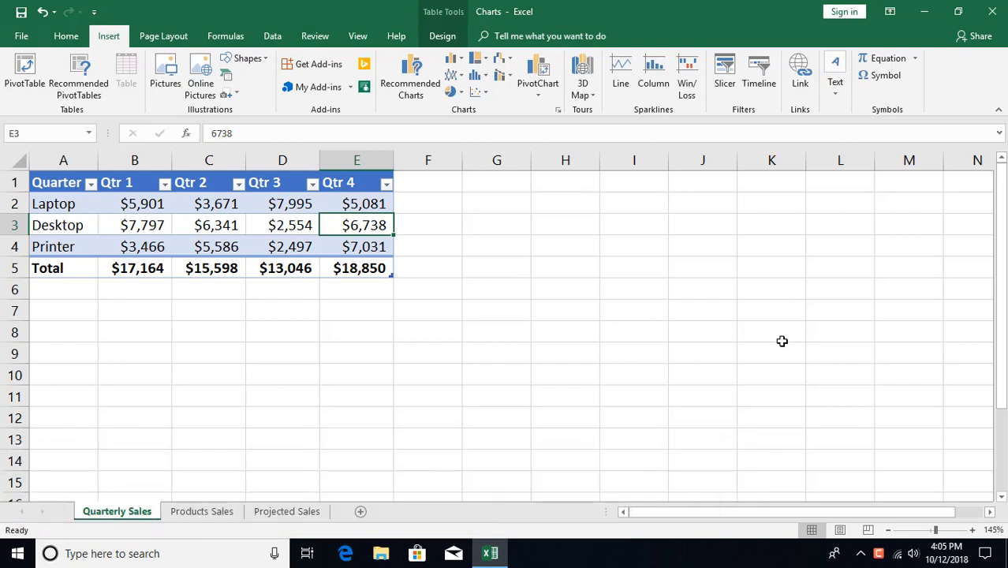
Step: Insert a default clustered column chart from the quarterly sales table, and delete it again
click(235, 226)
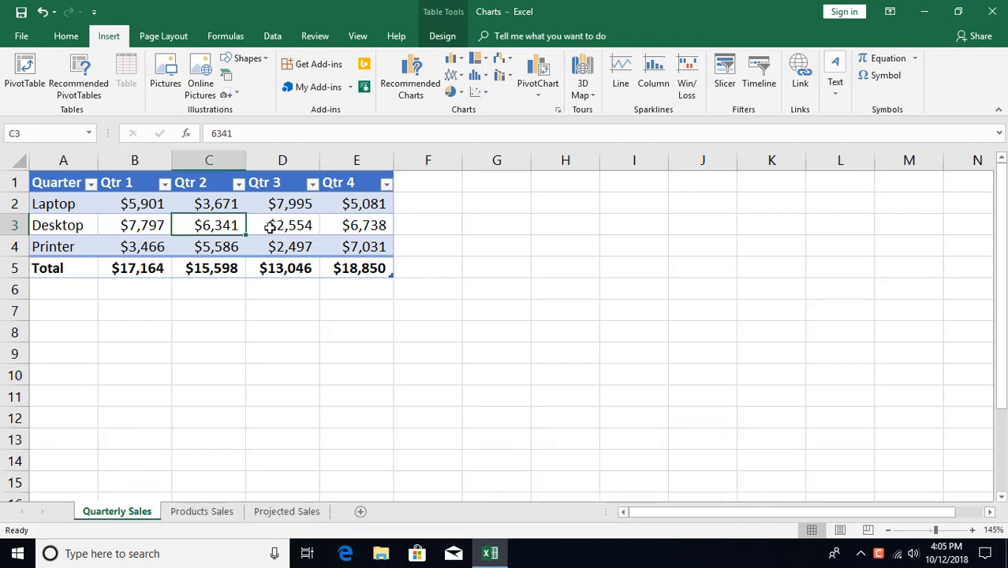
click(279, 228)
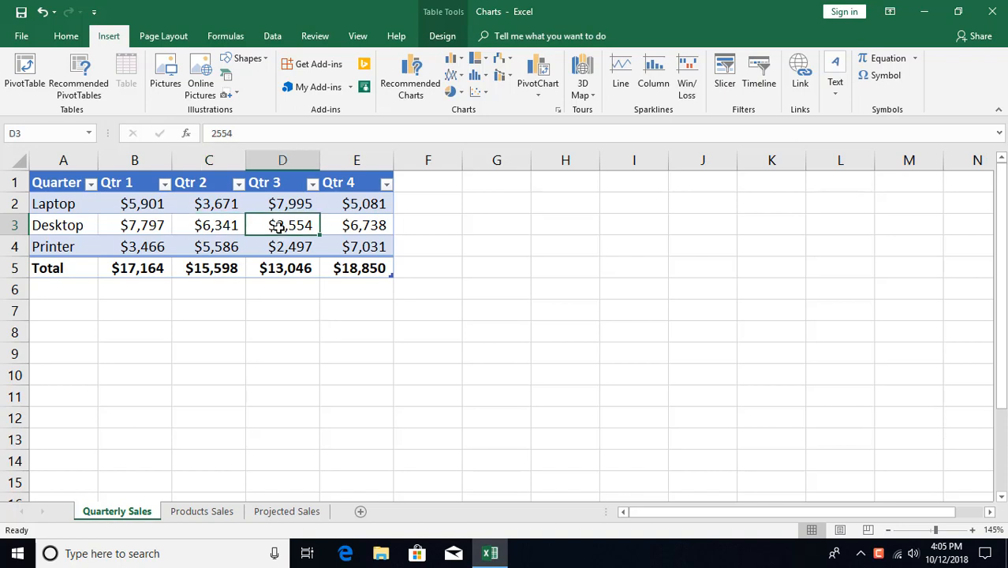
key(alt+F1)
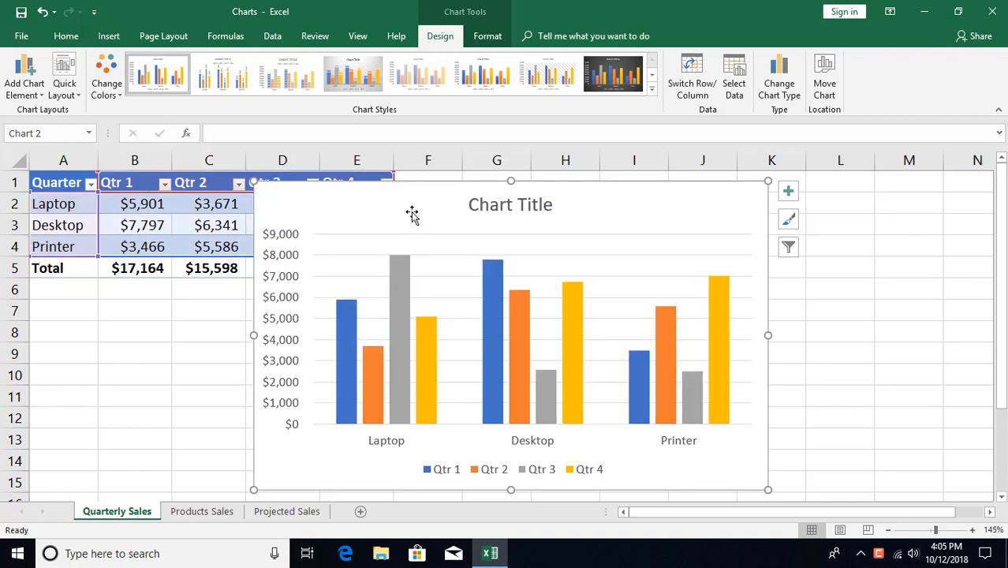
key(Delete)
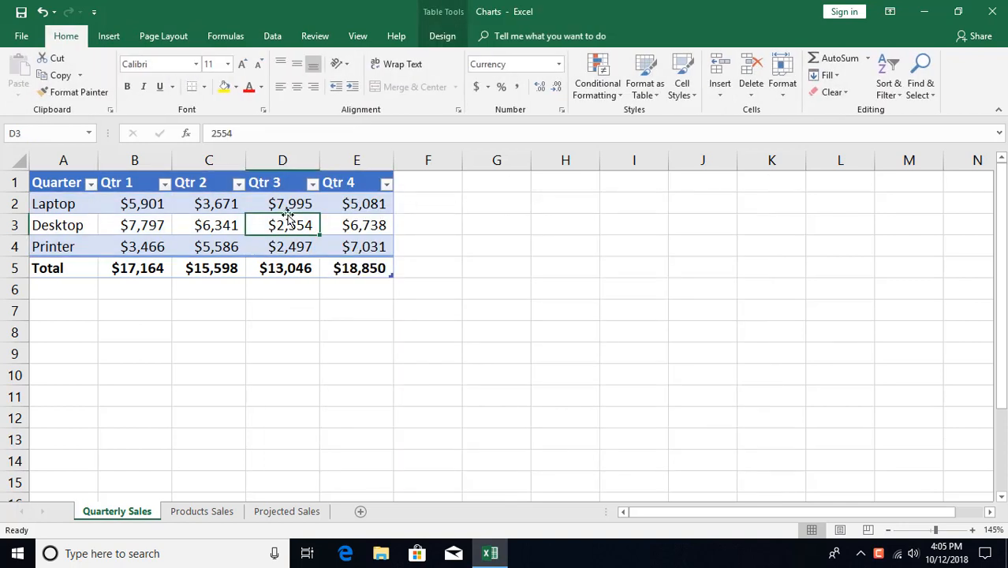
Step: Select all the table's data and view the chart suggestions offered by Quick Analysis
key(ctrl+a)
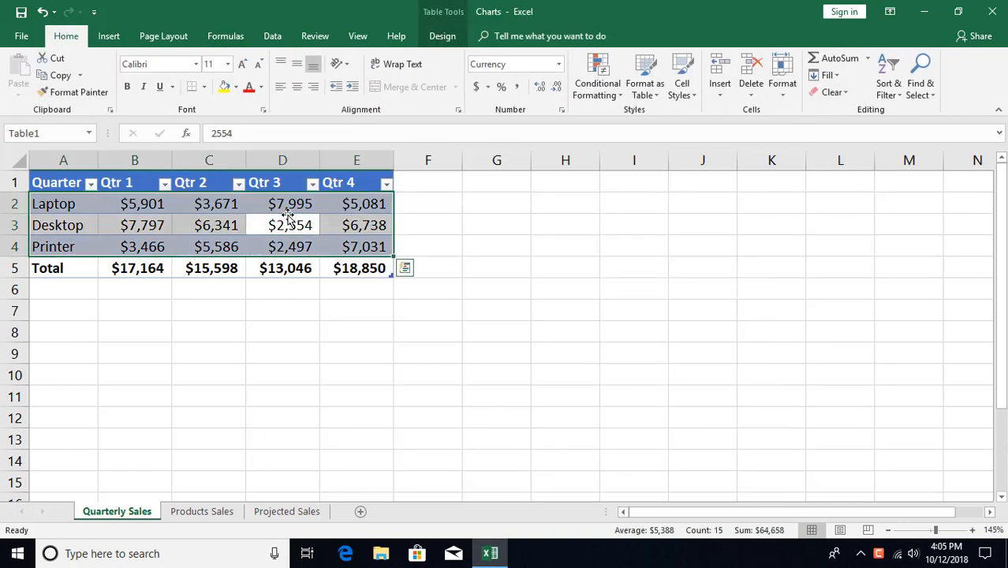
click(404, 270)
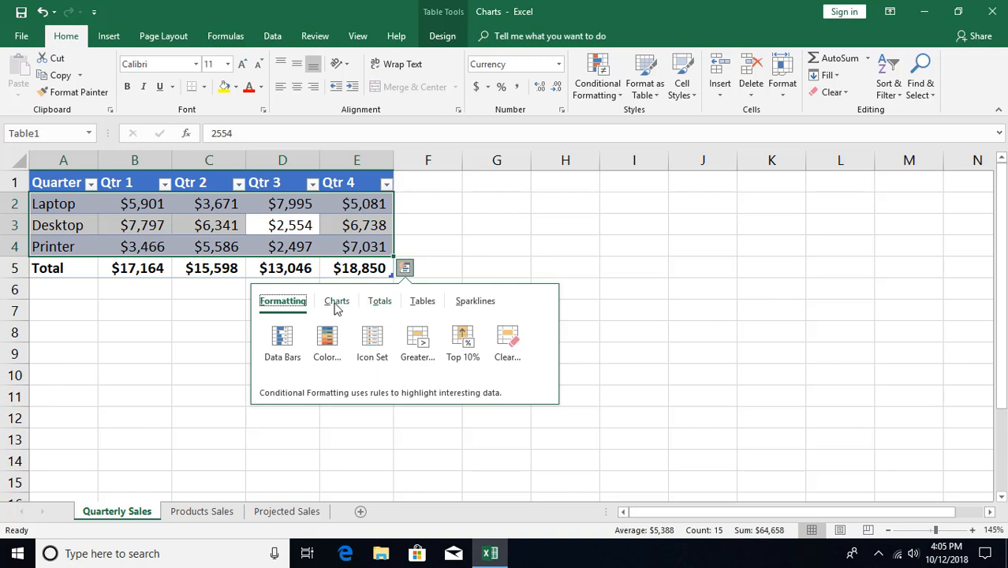
click(336, 302)
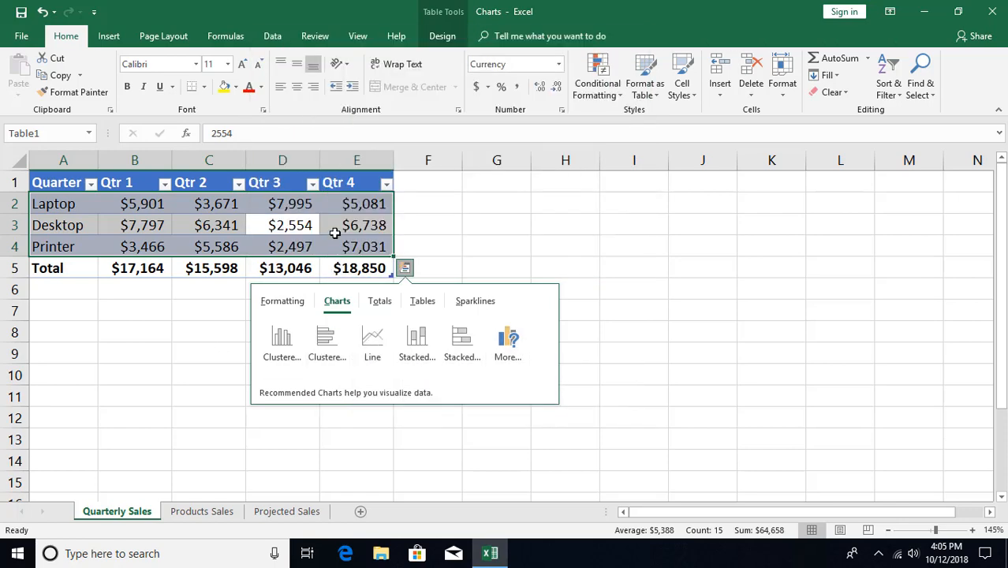
Step: Open the recommended charts for the quarterly sales table and preview the Line chart
click(215, 223)
click(109, 36)
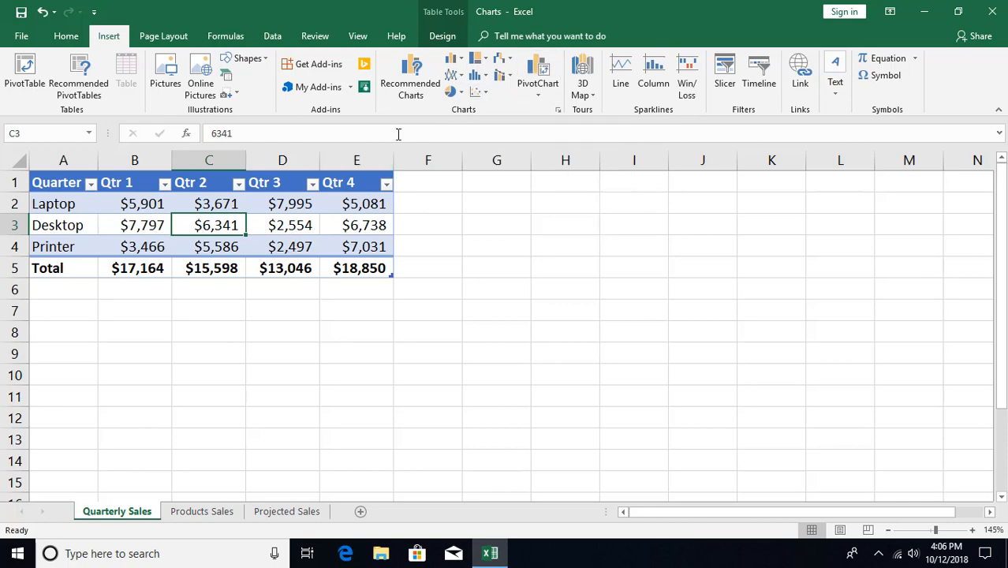
click(410, 83)
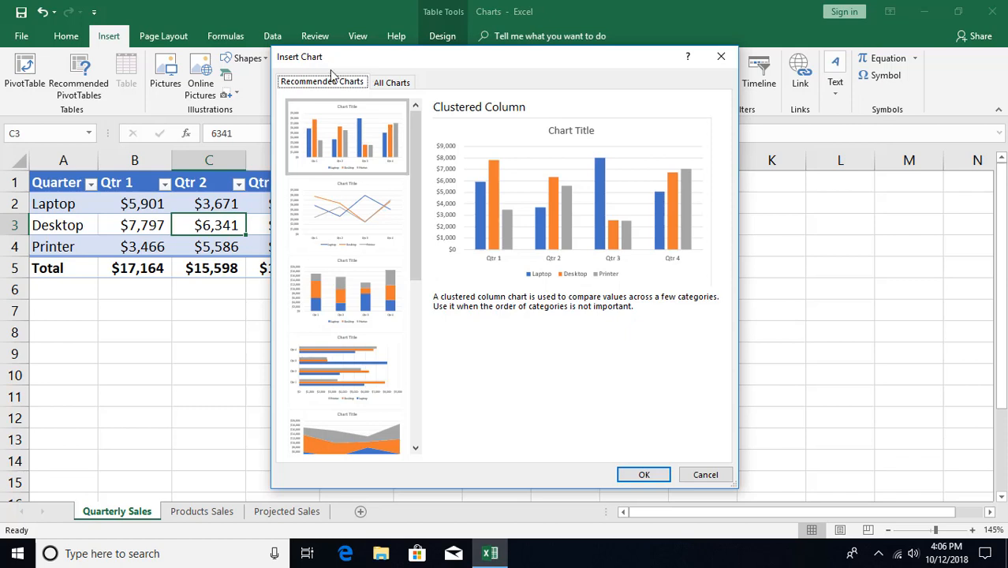
mouse_move(412, 140)
mouse_down()
mouse_move(410, 289)
mouse_move(414, 139)
mouse_up()
click(359, 213)
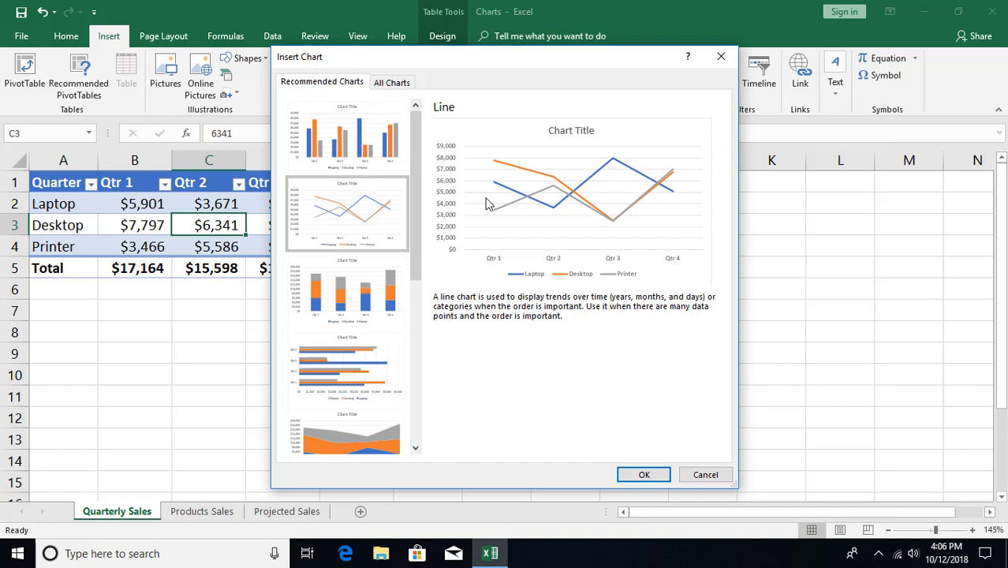
Step: Compare the Line, Pie, Bar, Area and X Y (Scatter) types among all charts, and insert a Clustered Column chart with products as categories
click(391, 84)
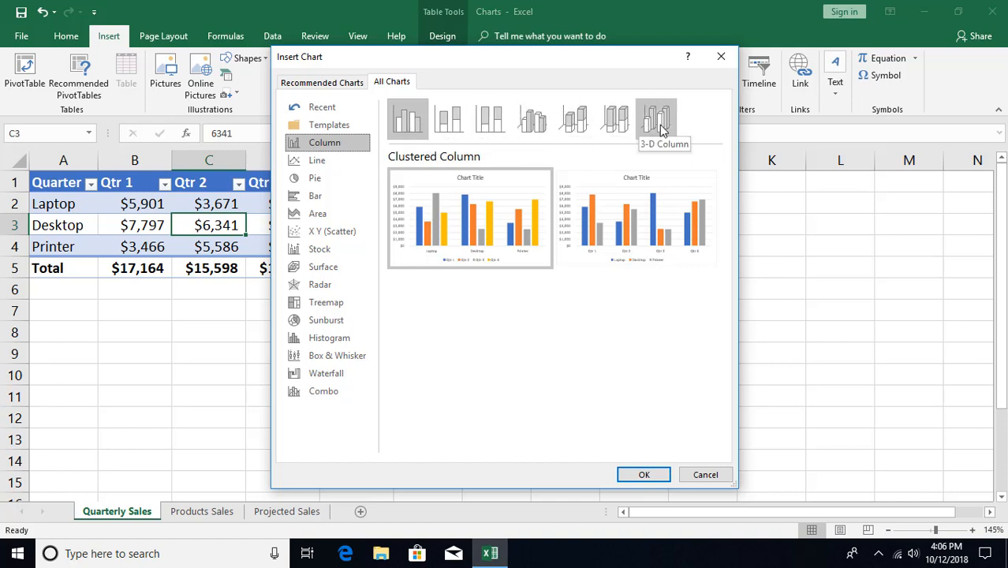
click(319, 161)
mouse_move(504, 221)
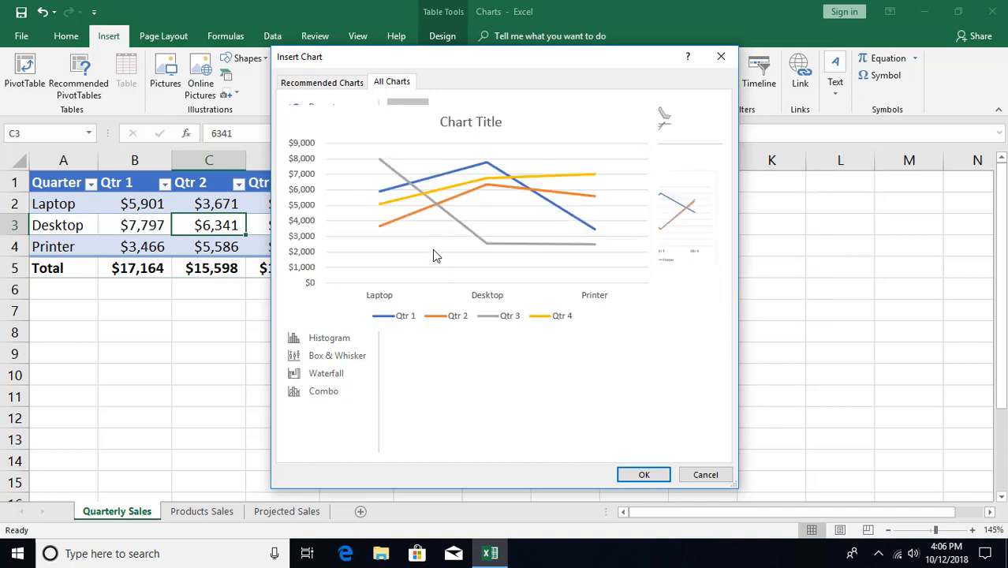
click(312, 180)
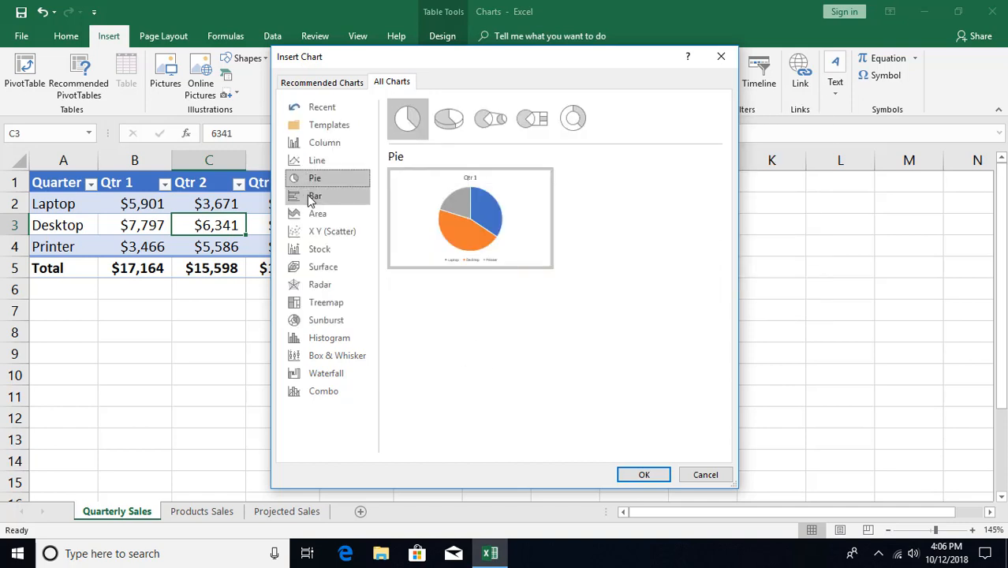
click(312, 196)
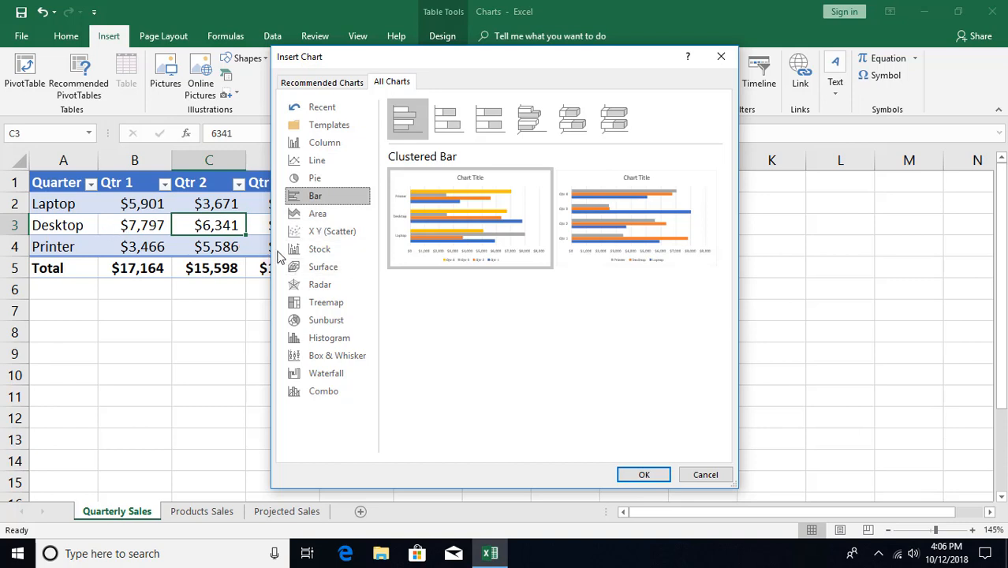
click(318, 215)
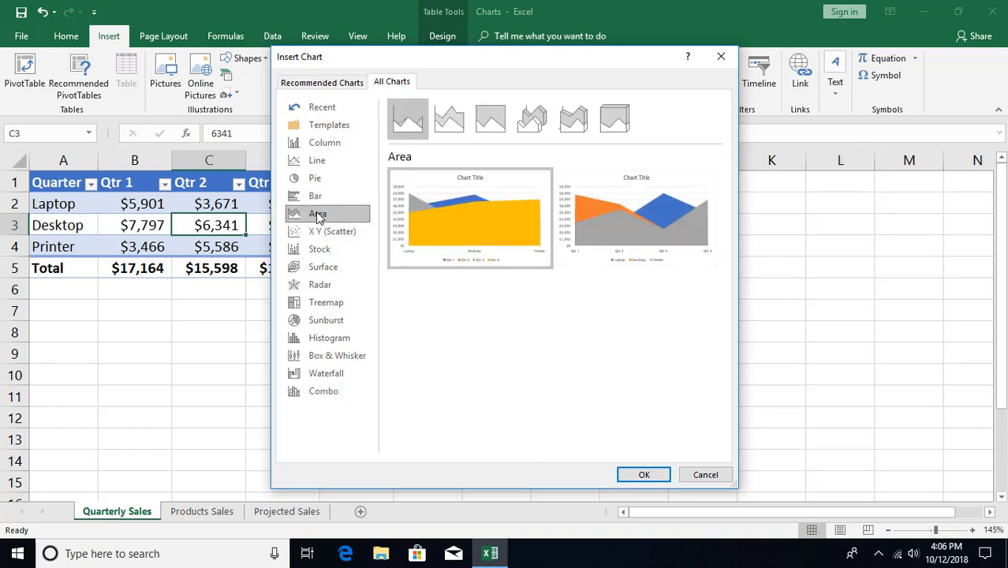
click(321, 235)
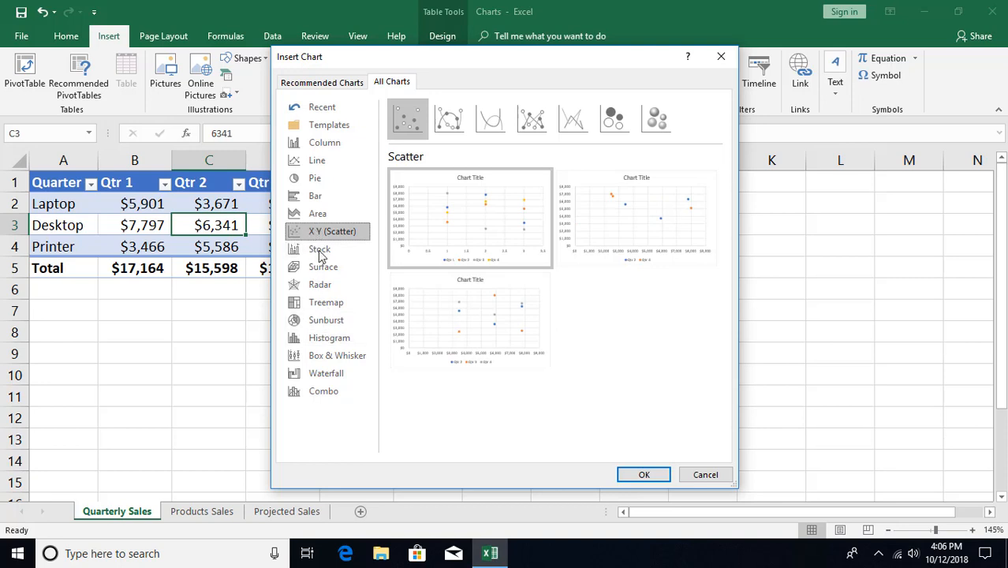
click(319, 145)
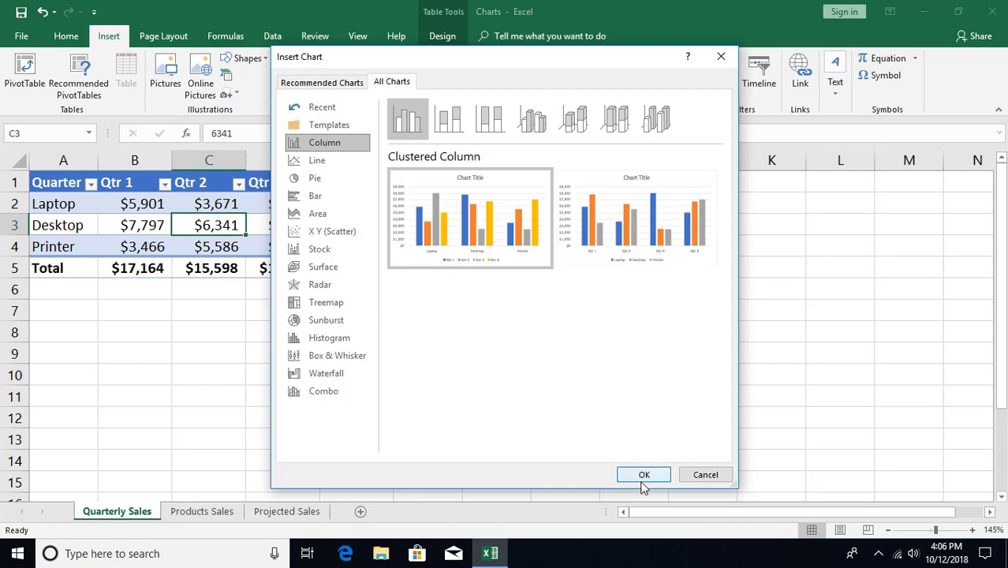
click(644, 475)
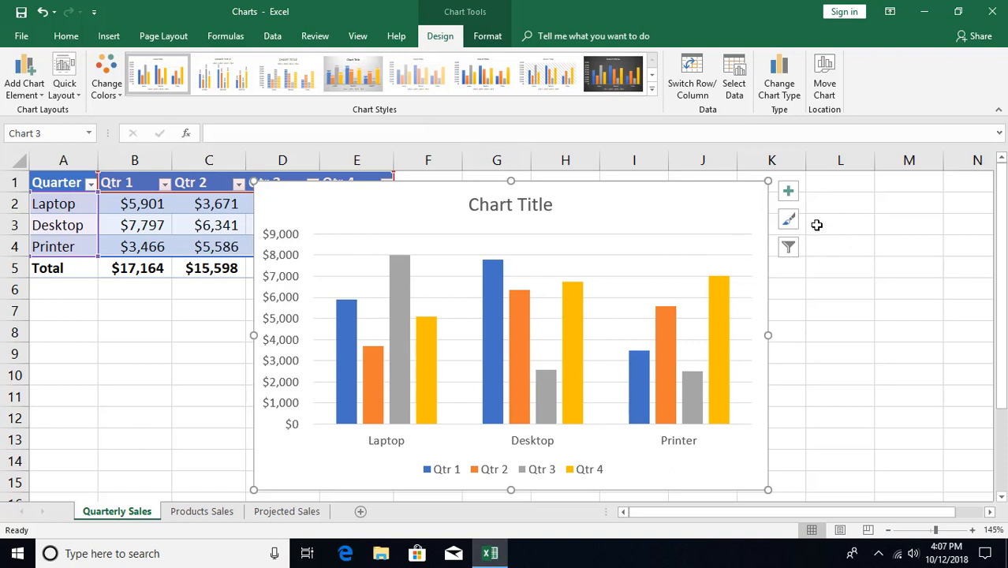
Step: Examine the elements that can be added to the chart, such as axis titles, chart title, data labels and legend
click(790, 193)
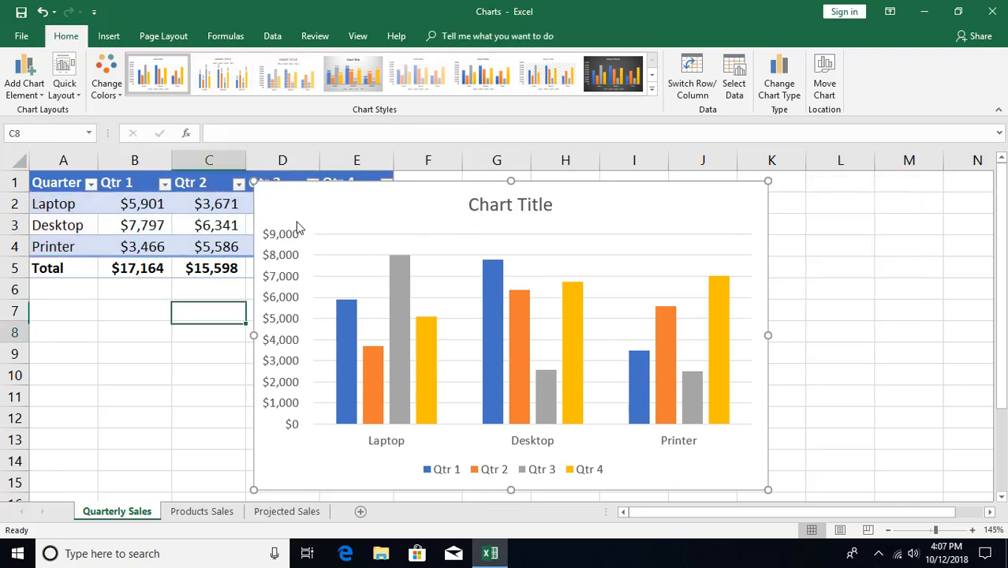
click(198, 333)
click(358, 215)
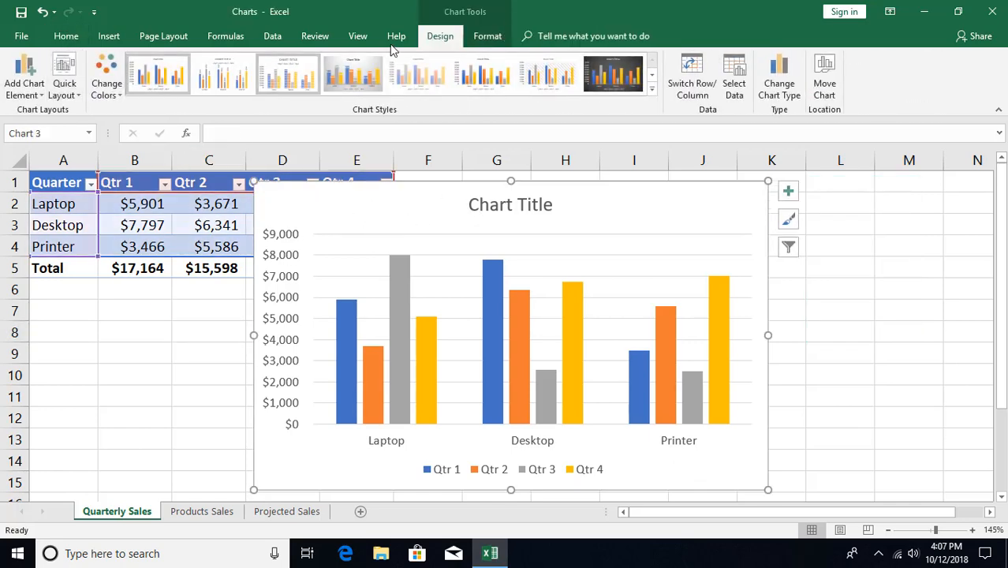
click(25, 87)
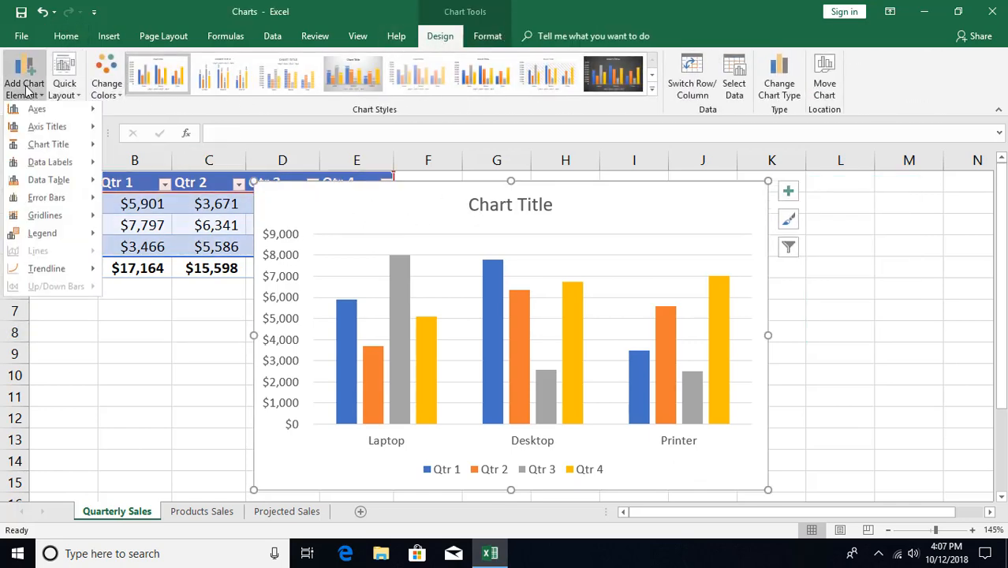
mouse_move(33, 131)
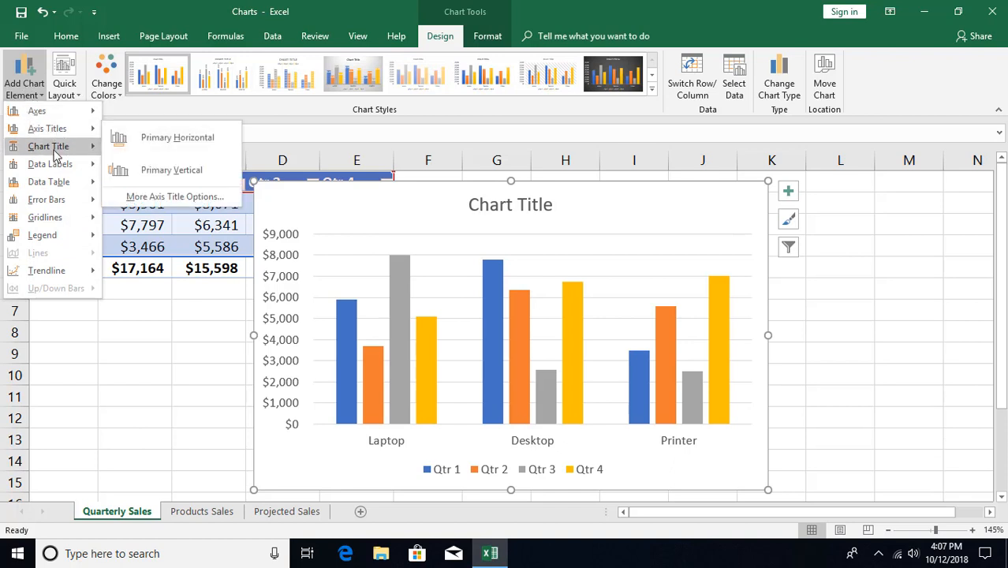
mouse_move(53, 150)
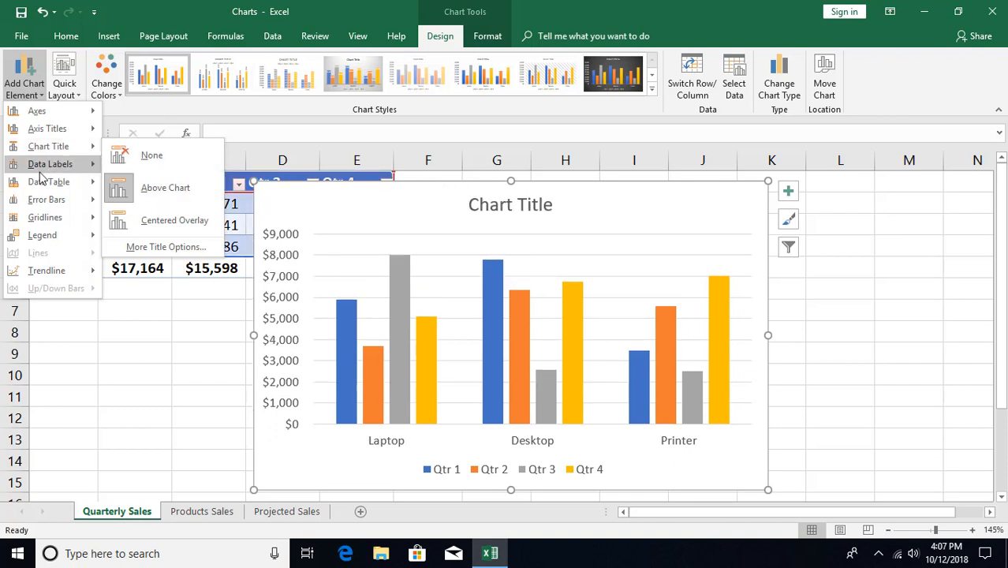
mouse_move(43, 169)
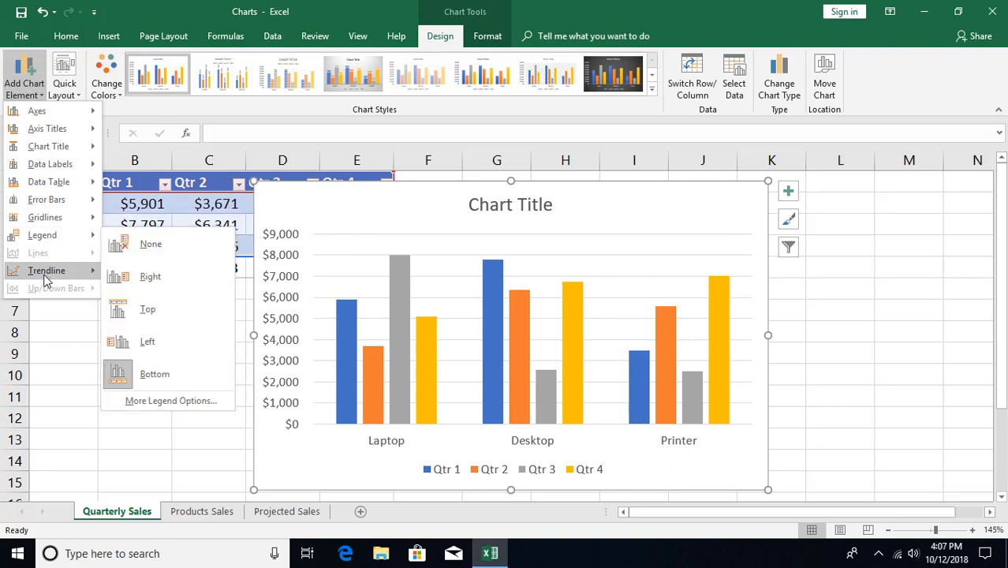
Step: Preview the quick layouts on the column chart without applying one
click(64, 87)
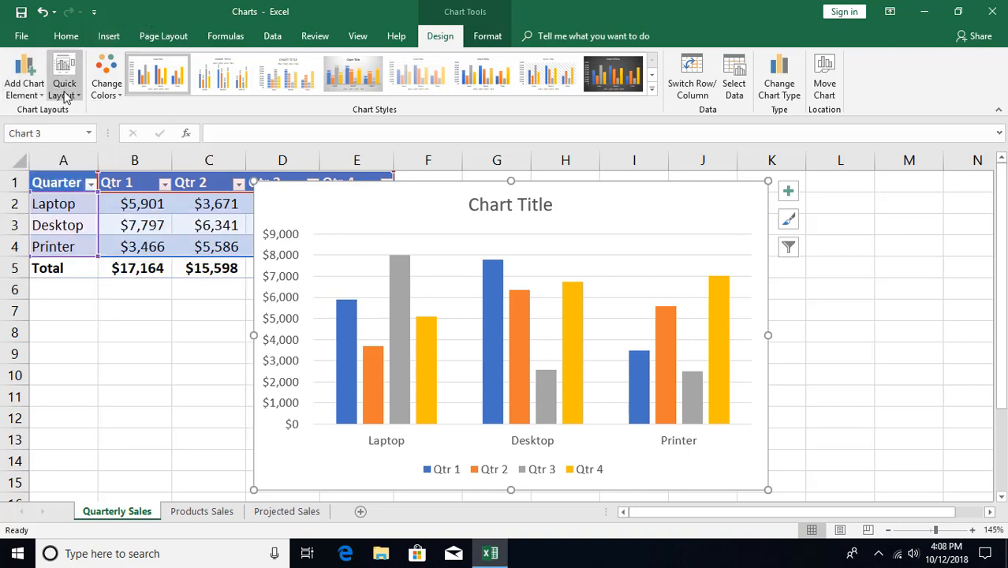
click(64, 87)
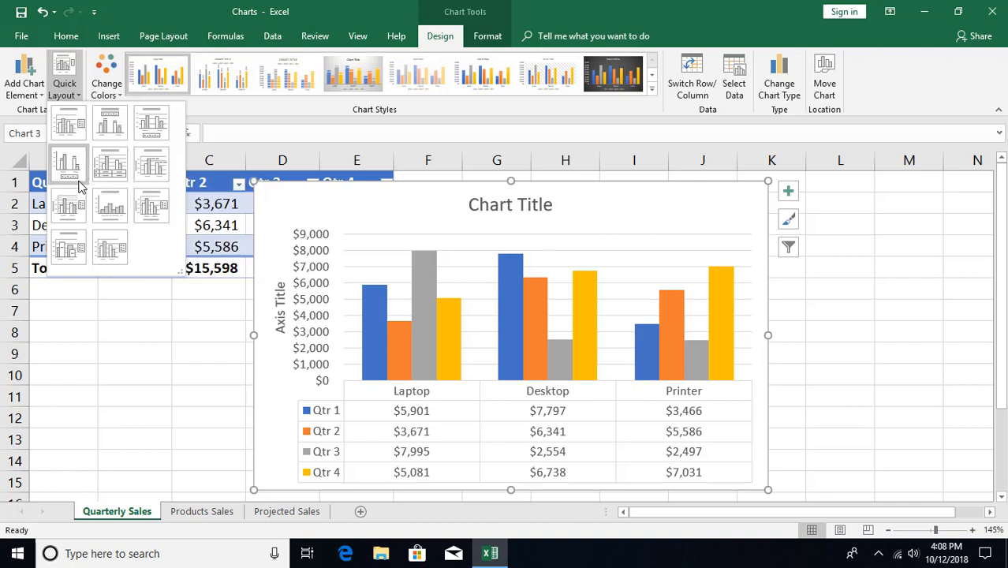
click(170, 12)
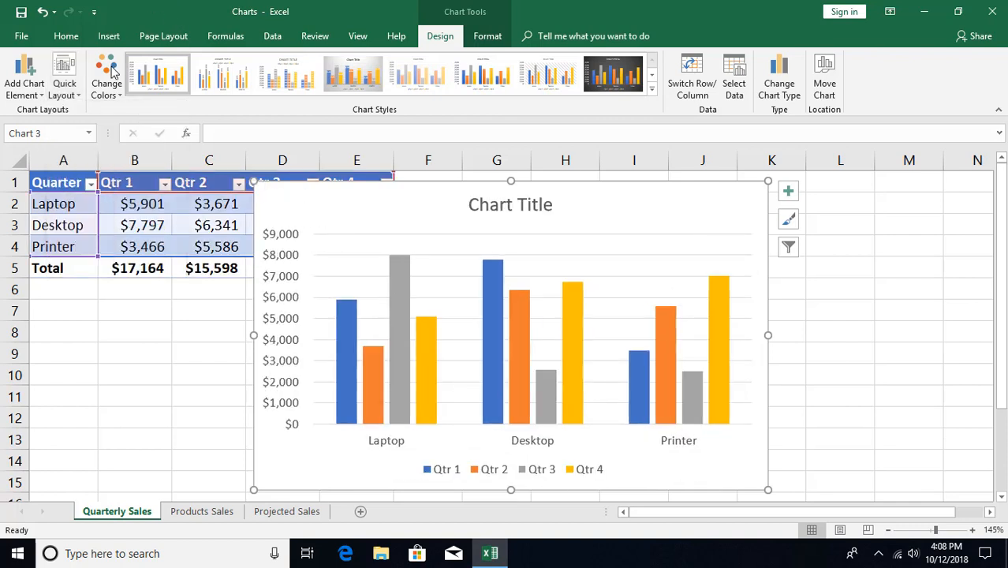
Step: Examine the colour palettes and chart styles available for the column chart without applying any
click(108, 88)
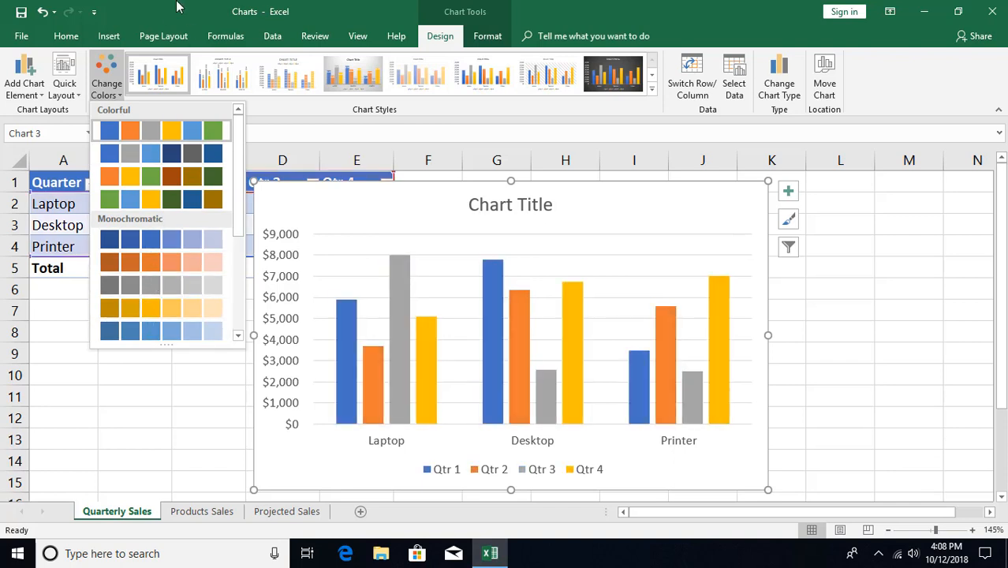
click(263, 24)
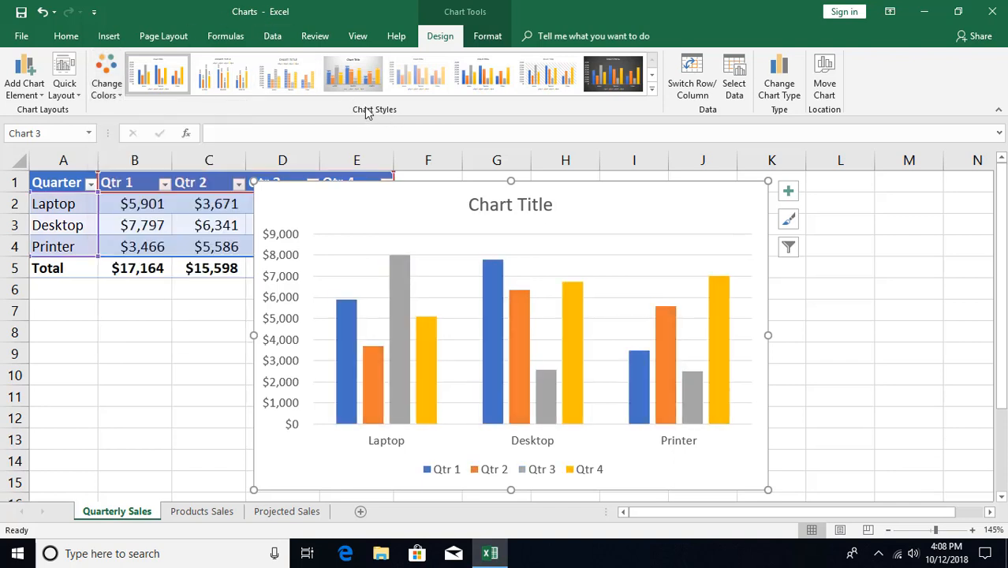
click(652, 91)
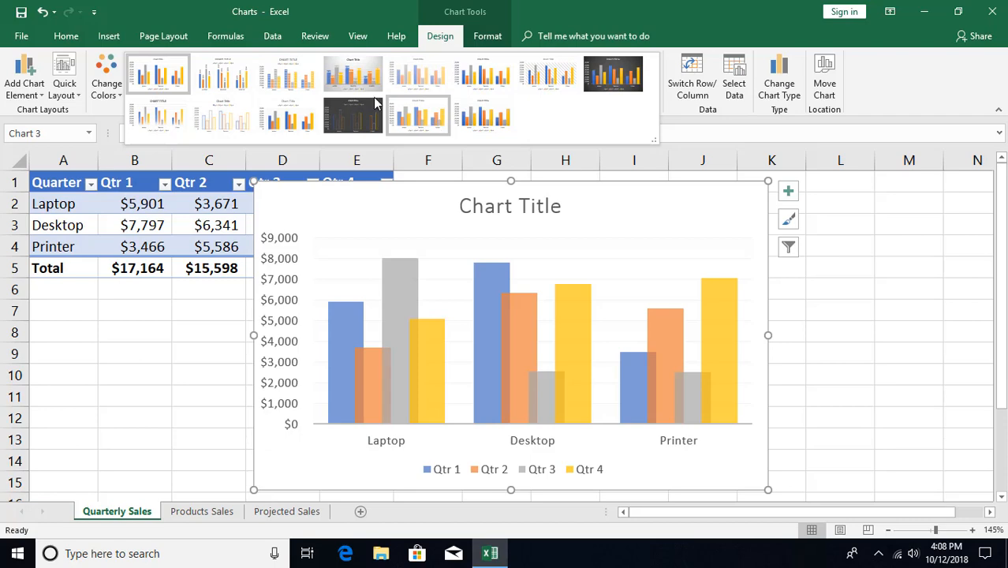
click(606, 17)
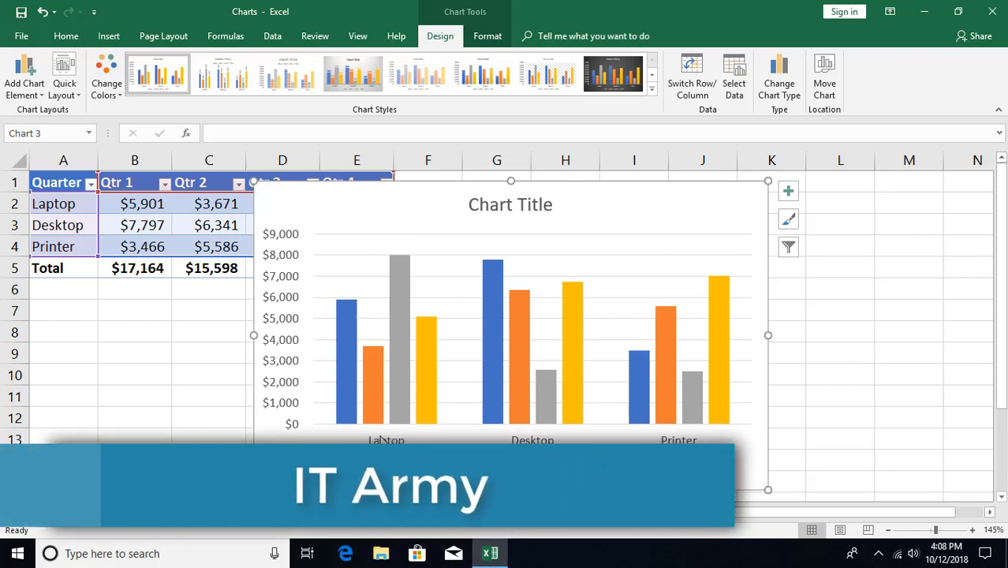
Step: Switch the chart's rows and columns so the quarters form the categories, and review its data source settings without changing them
click(693, 89)
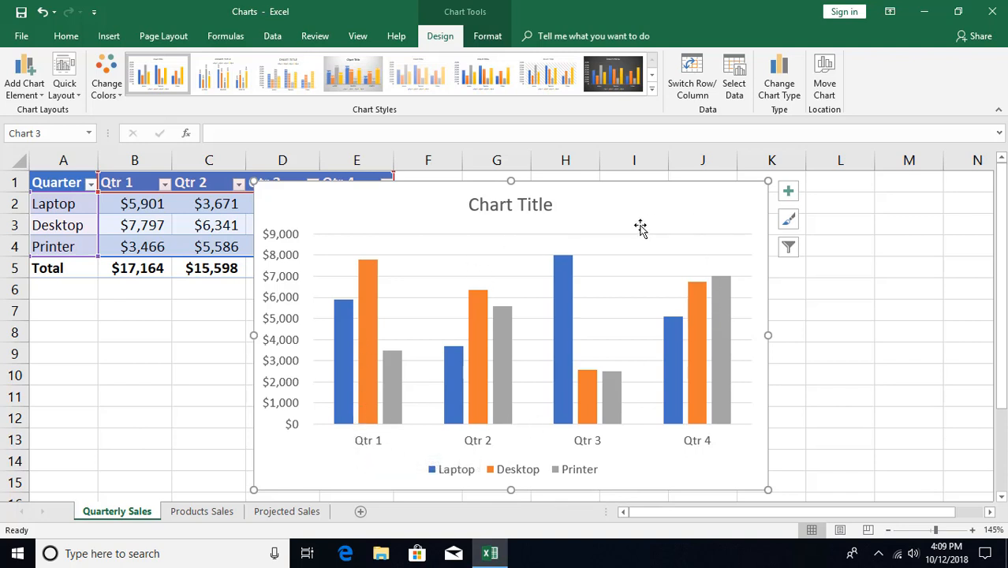
click(734, 90)
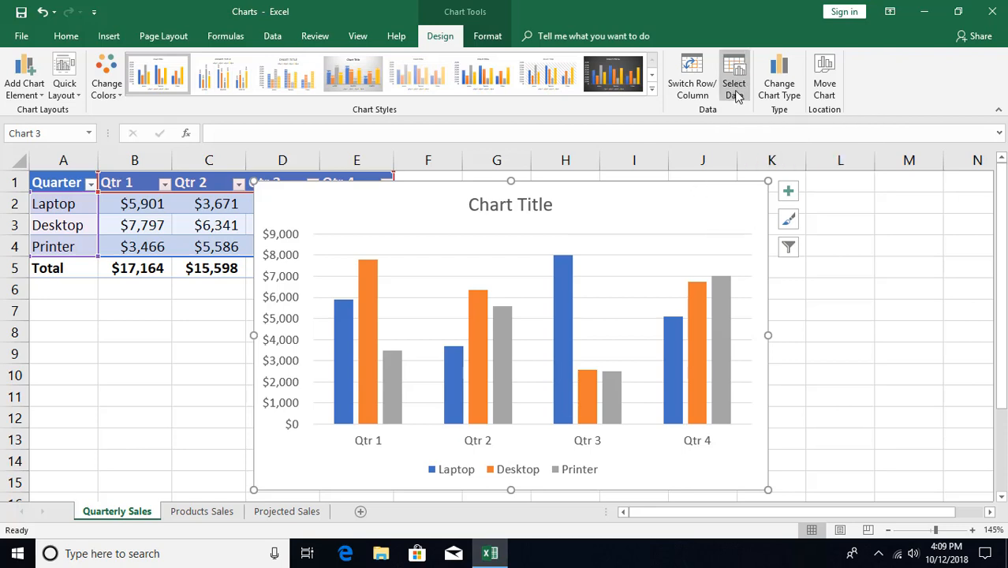
drag(655, 138, 750, 165)
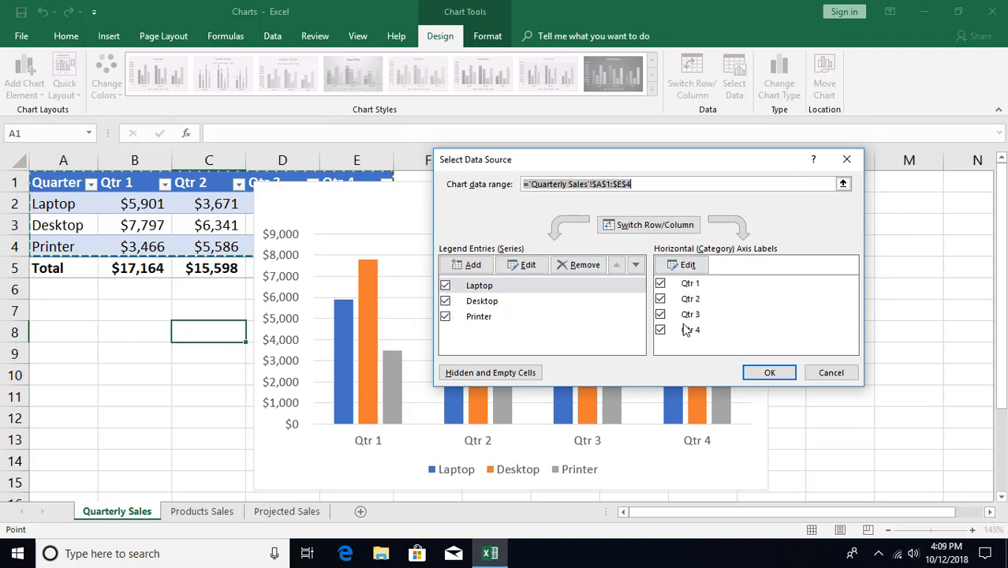
click(831, 373)
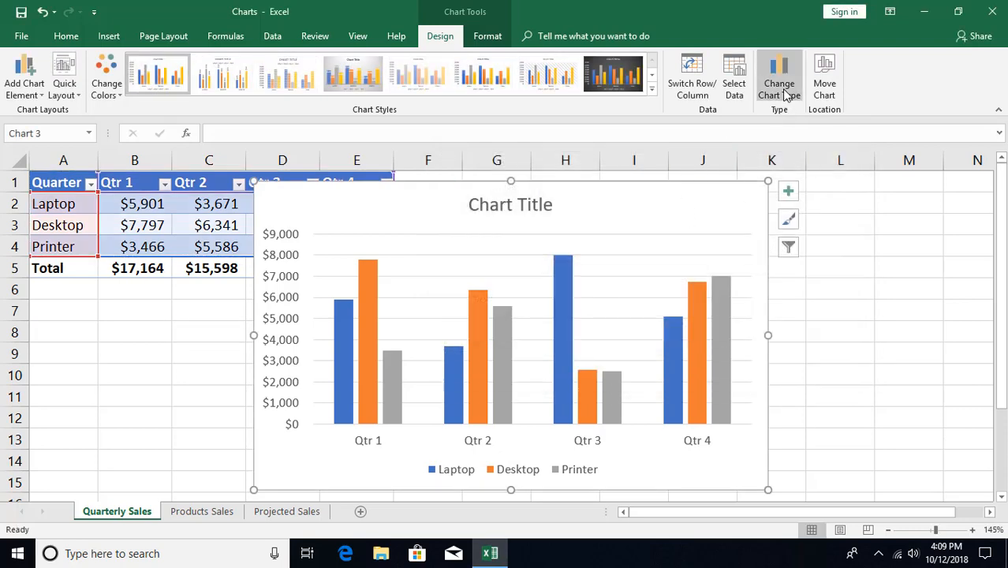
Step: Change the chart type to 3-D Clustered Column, using the variant with products as categories and quarters as series
click(782, 91)
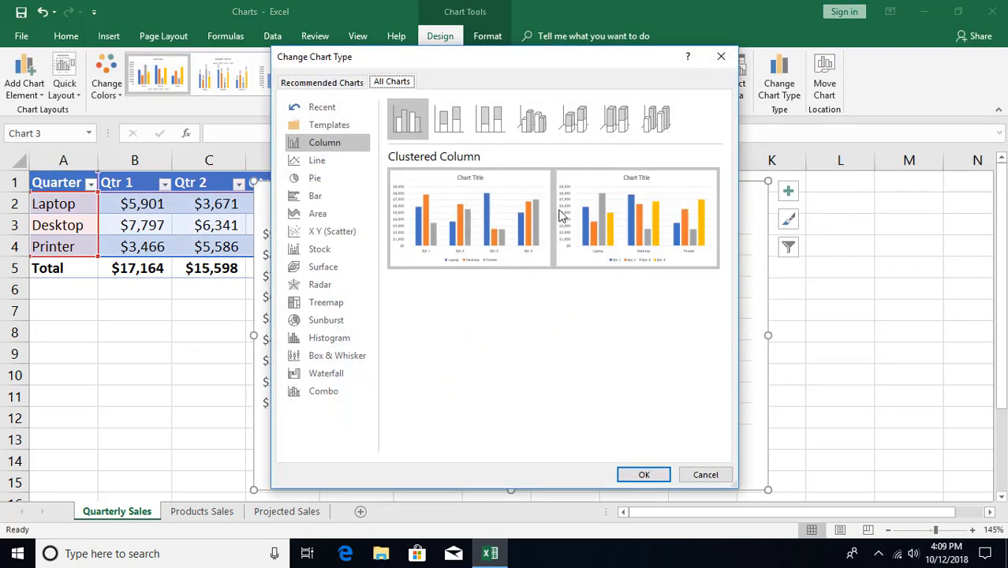
click(533, 132)
mouse_move(619, 237)
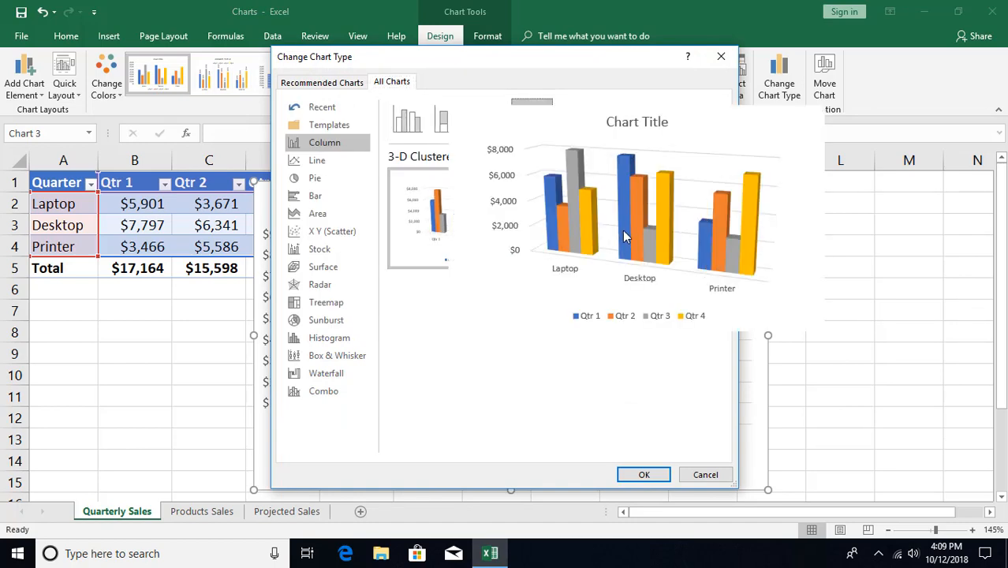
click(644, 475)
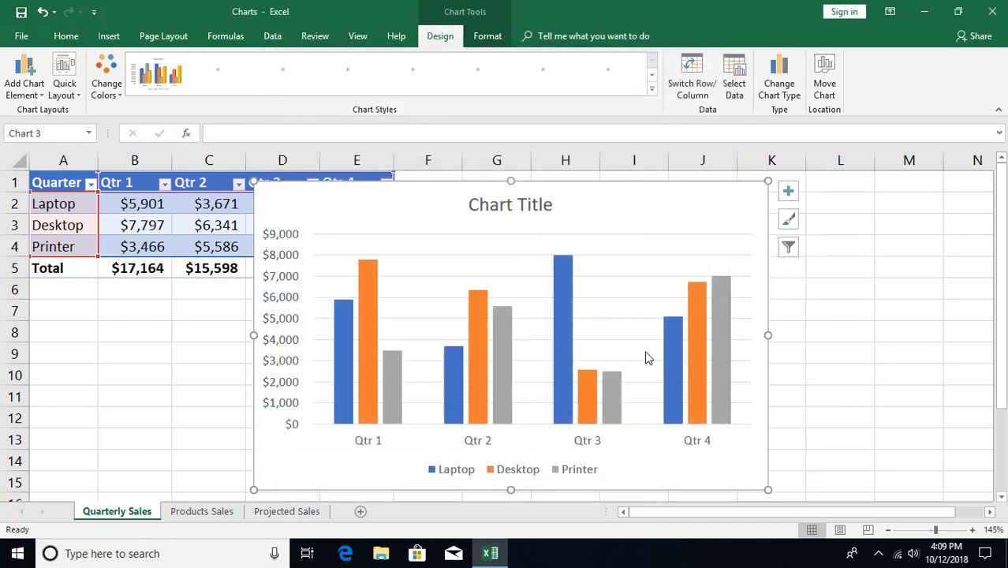
Step: Review the options for moving the chart to another worksheet or a new sheet, without moving it
click(827, 93)
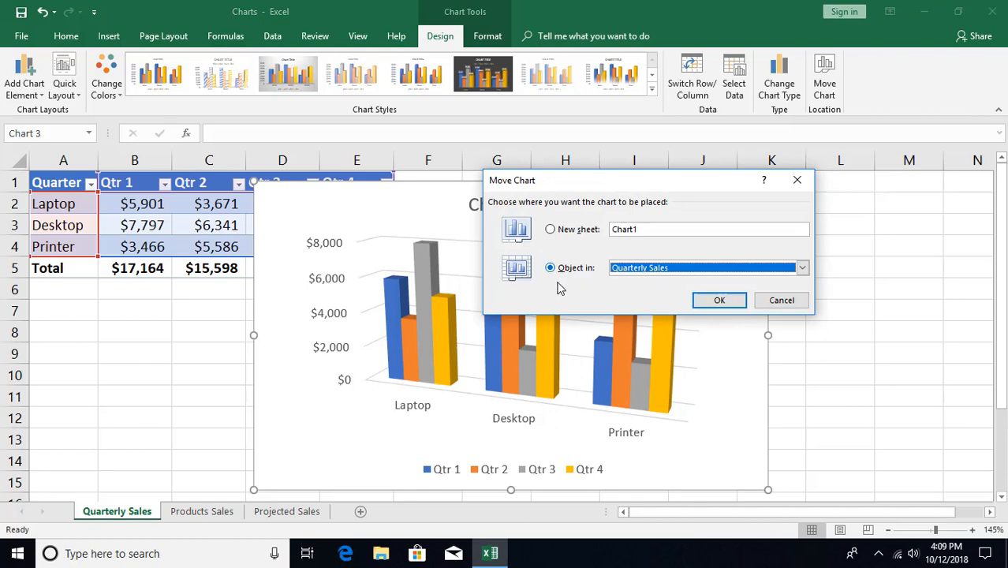
click(639, 270)
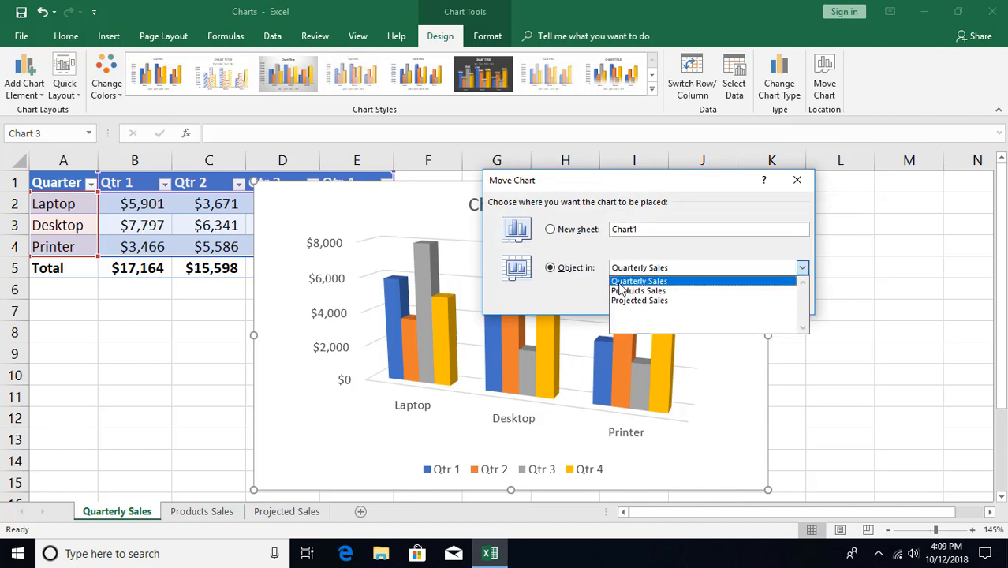
click(622, 281)
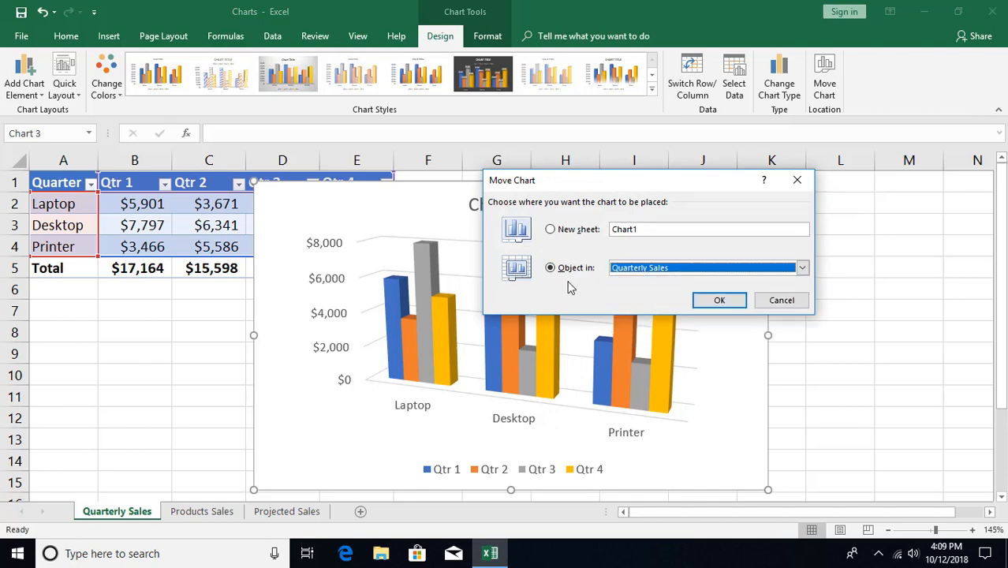
click(552, 230)
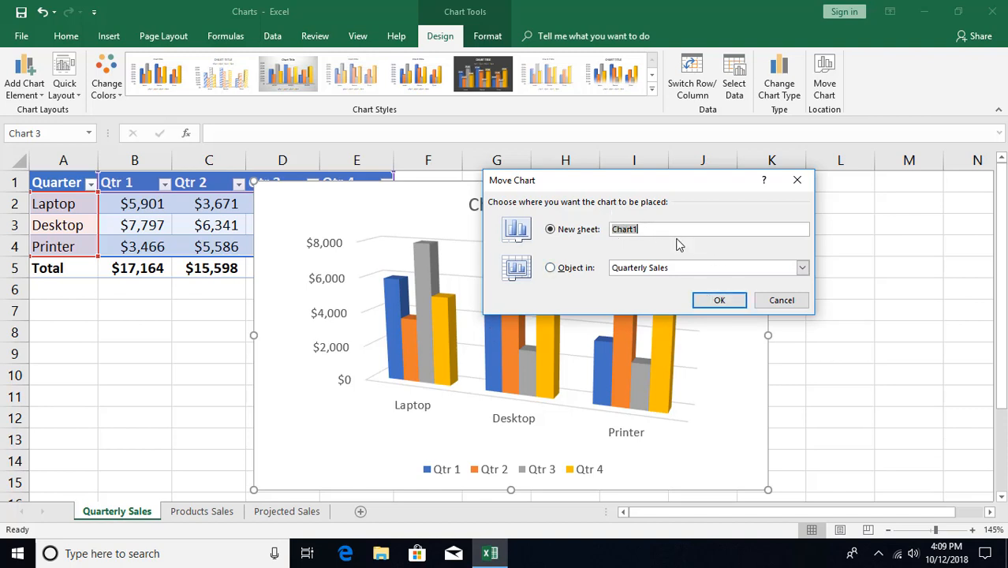
click(782, 300)
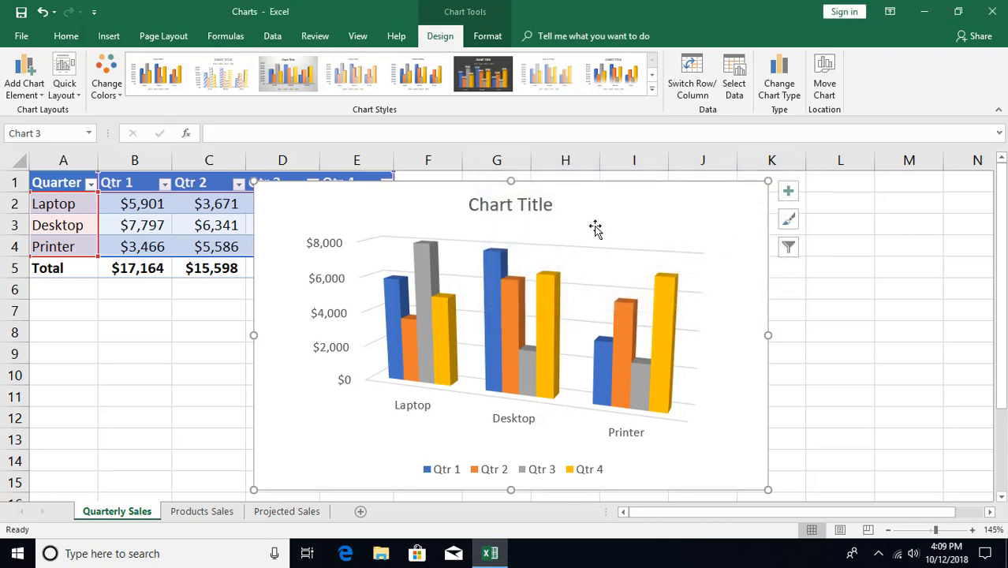
Step: Delete the 3-D column chart and create a default column chart of the quarterly sales table on its own chart sheet
key(Delete)
click(390, 315)
click(301, 226)
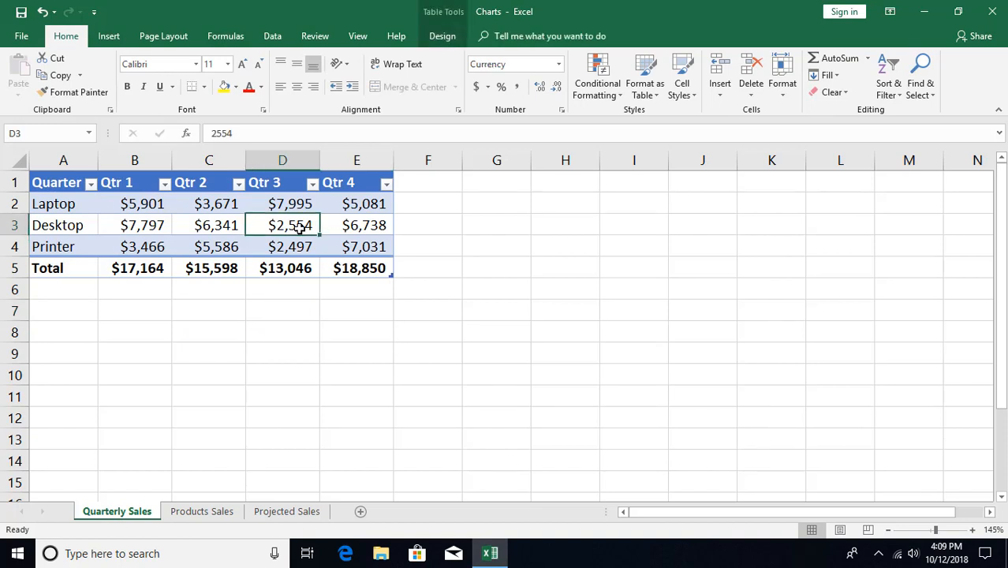
key(F11)
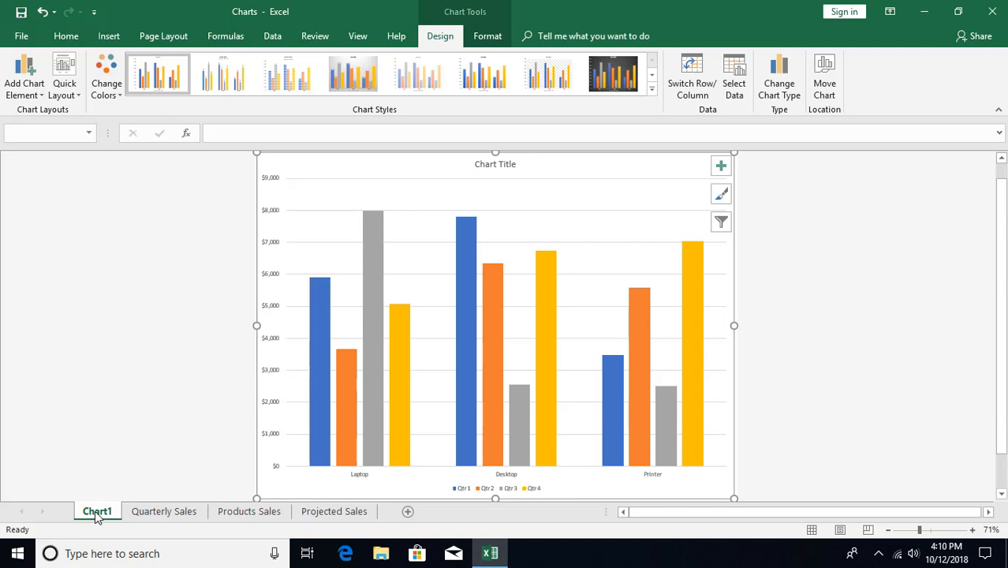
Step: Return to the Quarterly Sales sheet and embed a default clustered column chart of the table there
click(149, 512)
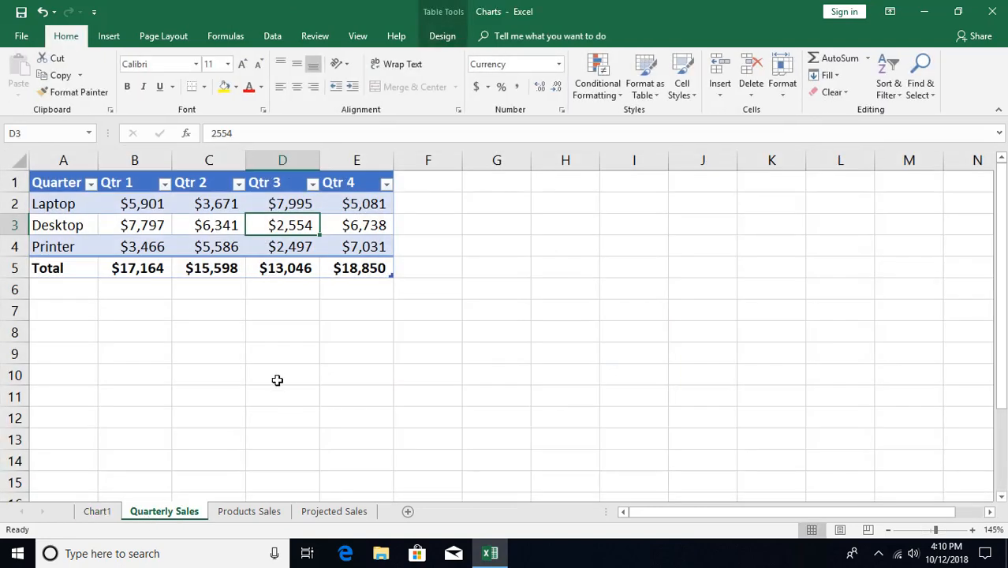
key(alt+F1)
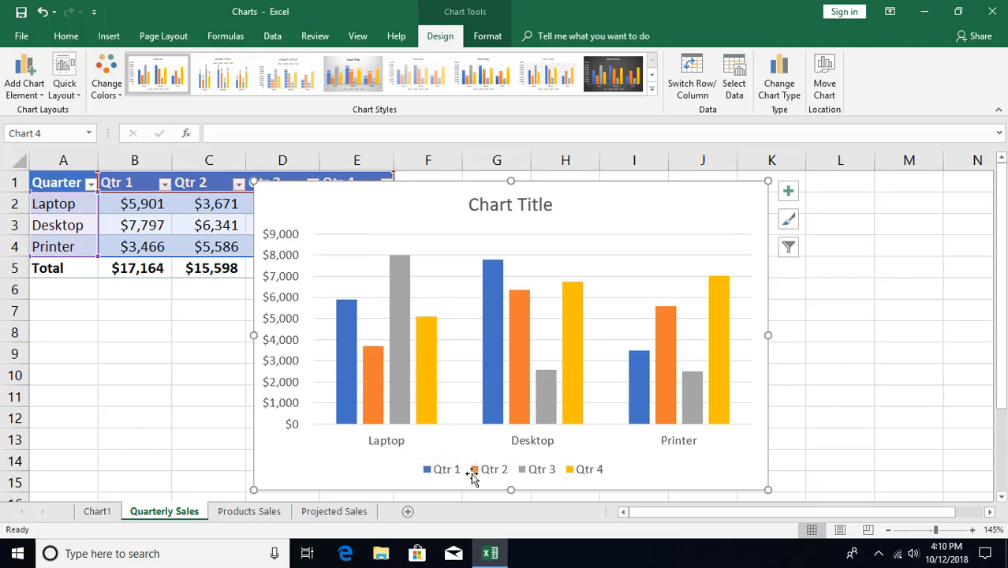
mouse_move(497, 353)
mouse_move(578, 386)
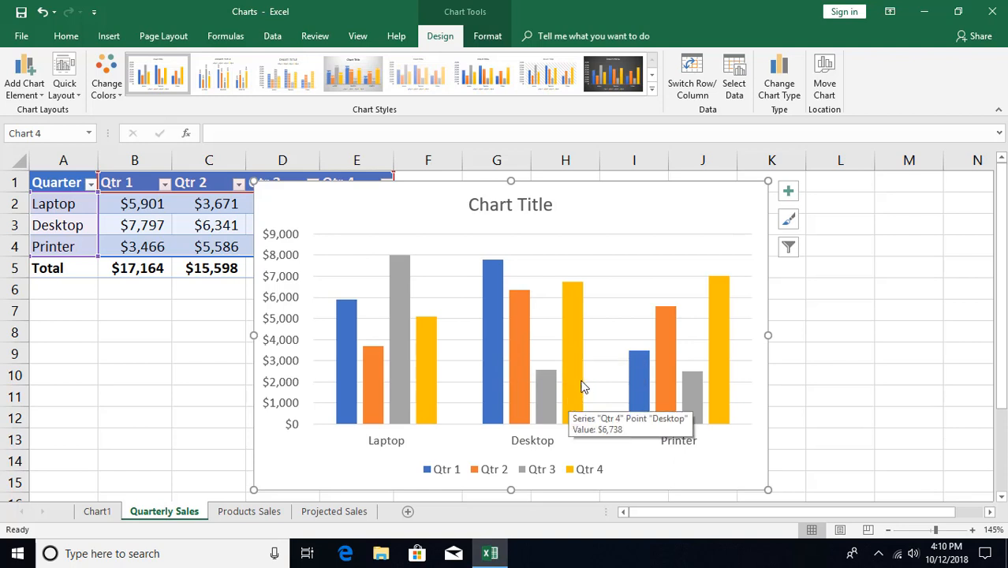
Step: Examine the chart elements that can be selected for formatting, such as the chart title, chart area, vertical axis and data series
click(489, 37)
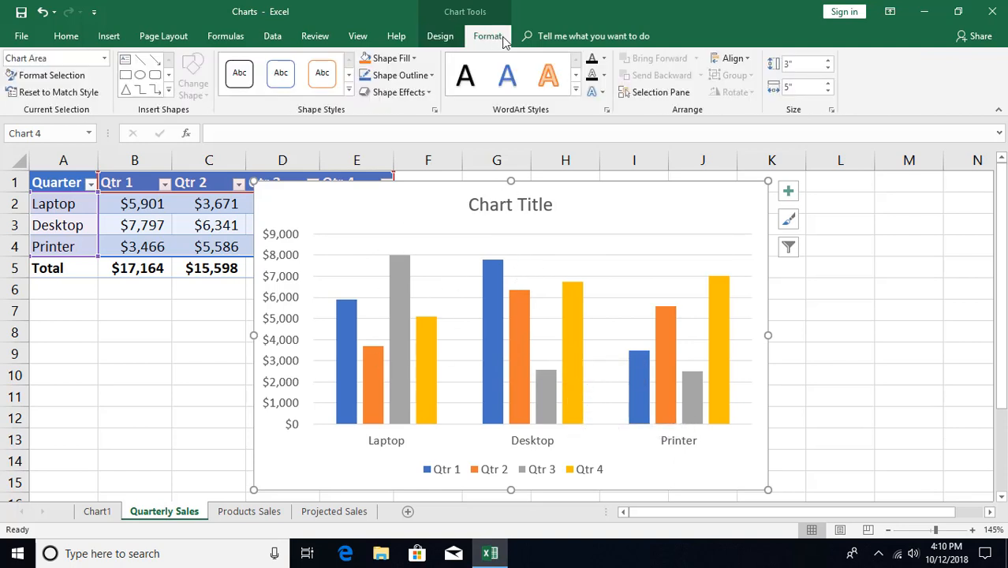
click(104, 64)
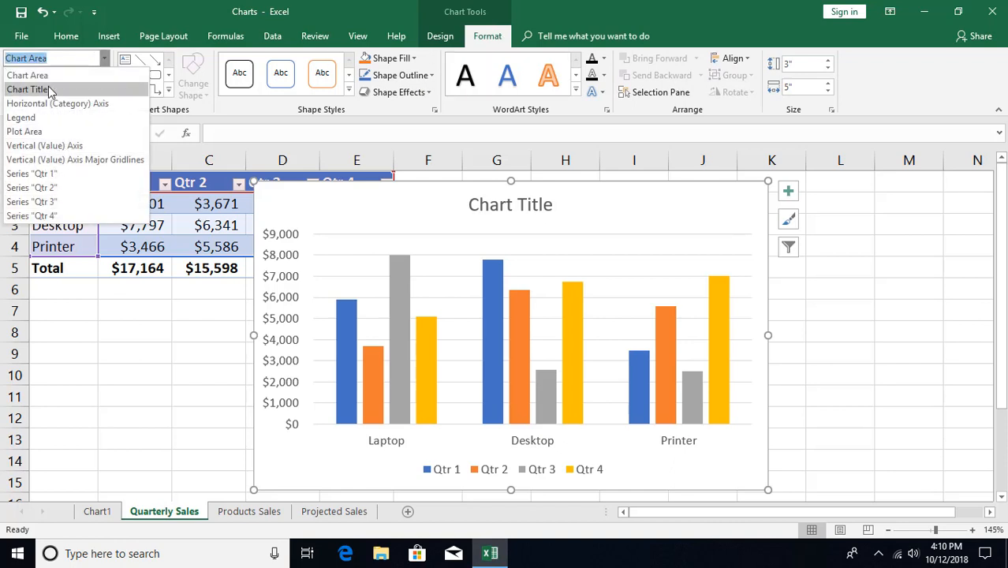
key(Escape)
click(487, 214)
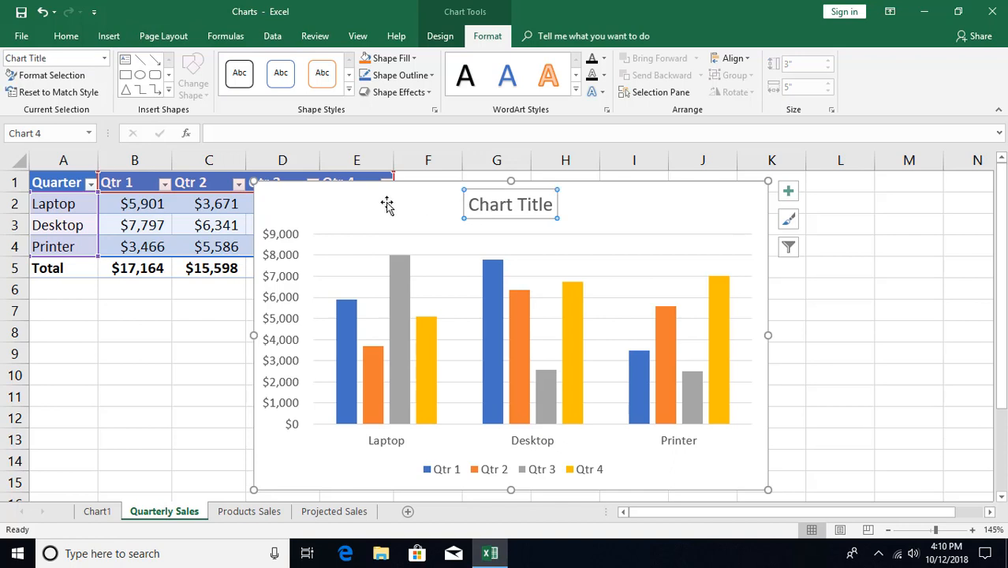
click(379, 202)
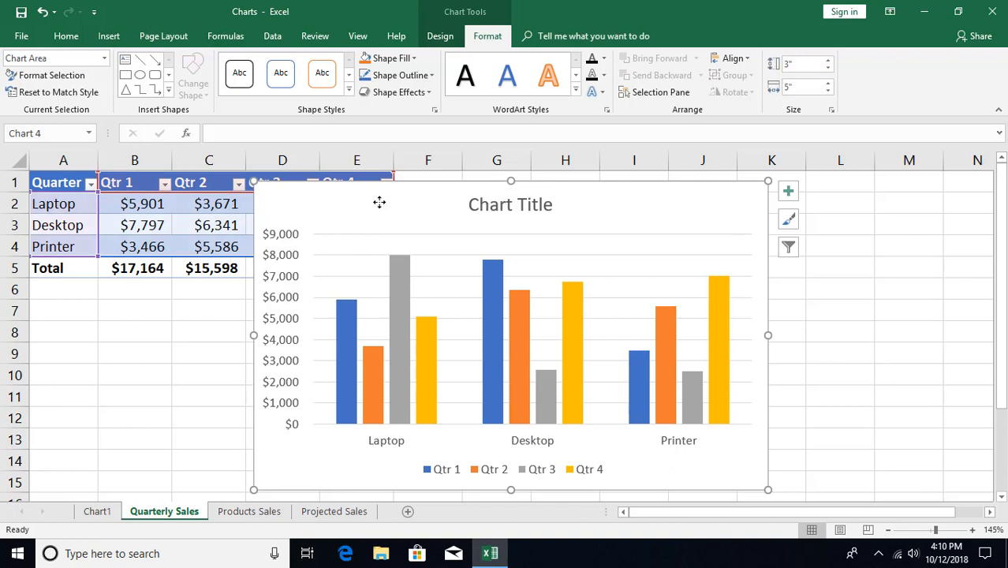
click(281, 244)
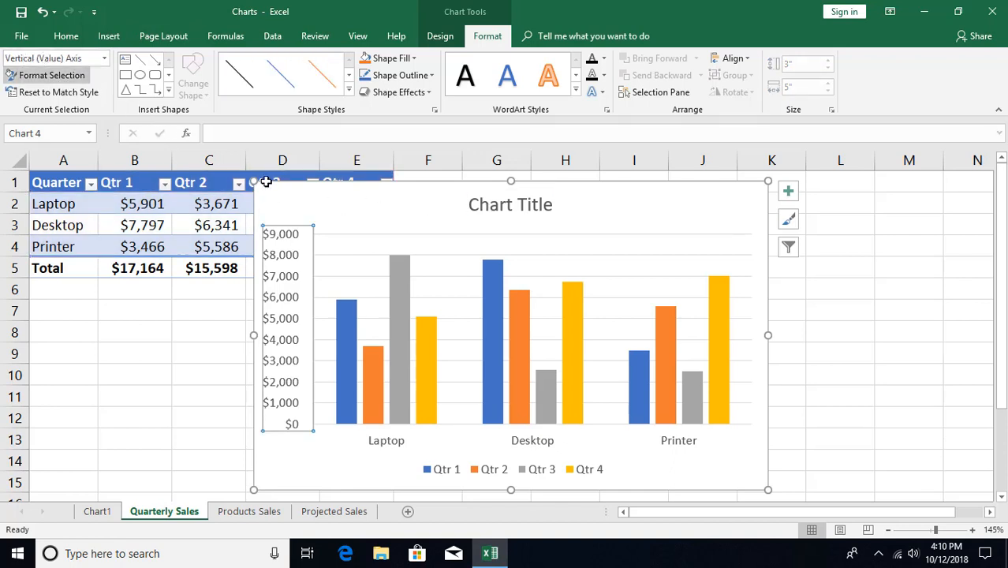
click(395, 286)
click(341, 315)
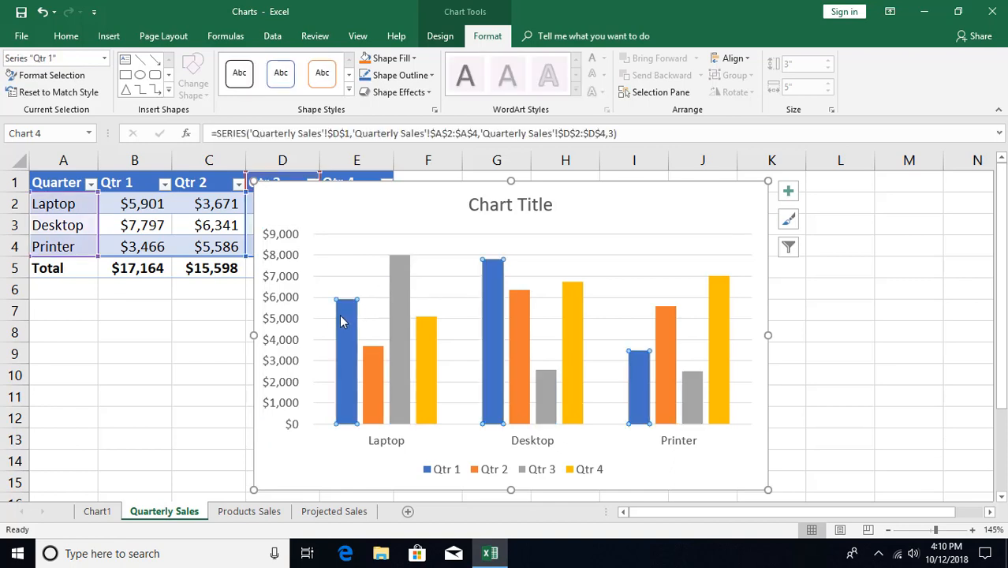
Step: Replace the placeholder chart title with "Contoso Sales"
click(504, 204)
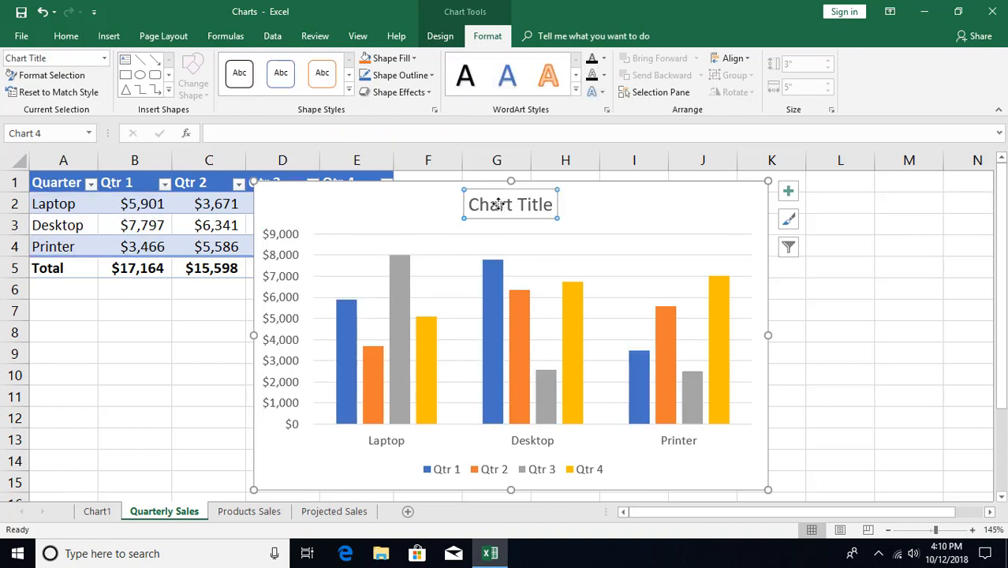
double_click(499, 204)
triple_click(499, 205)
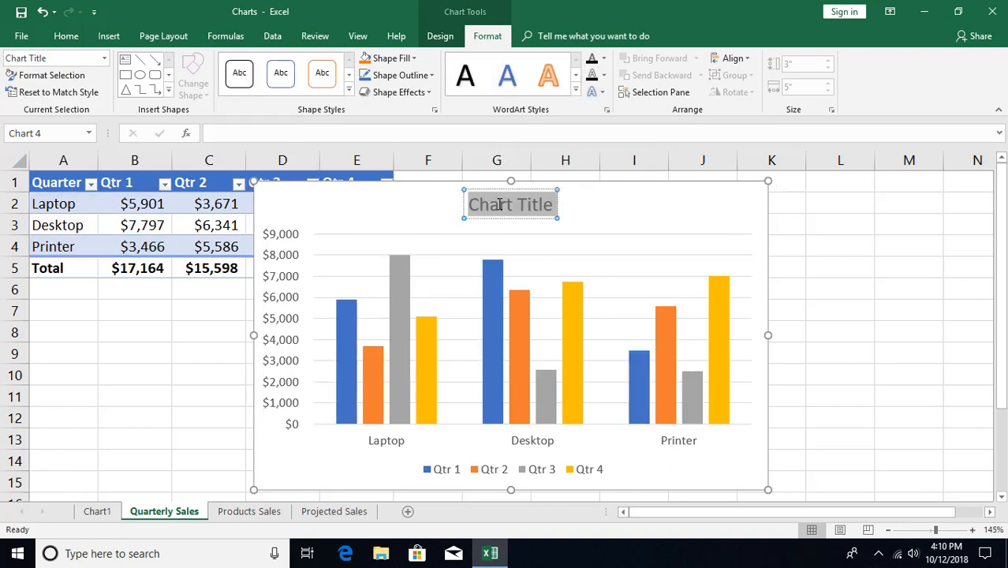
text(Contoso)
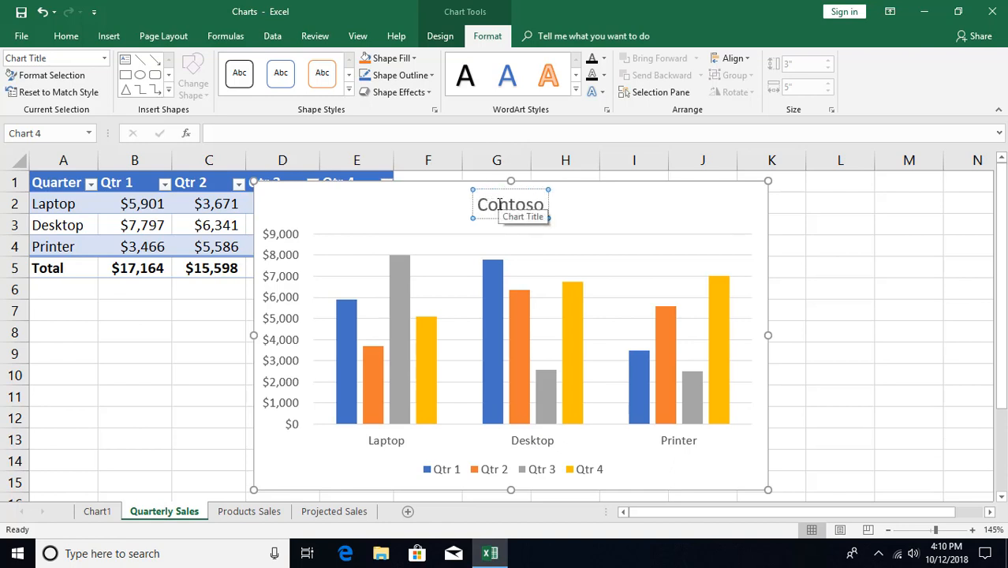
text( Sales)
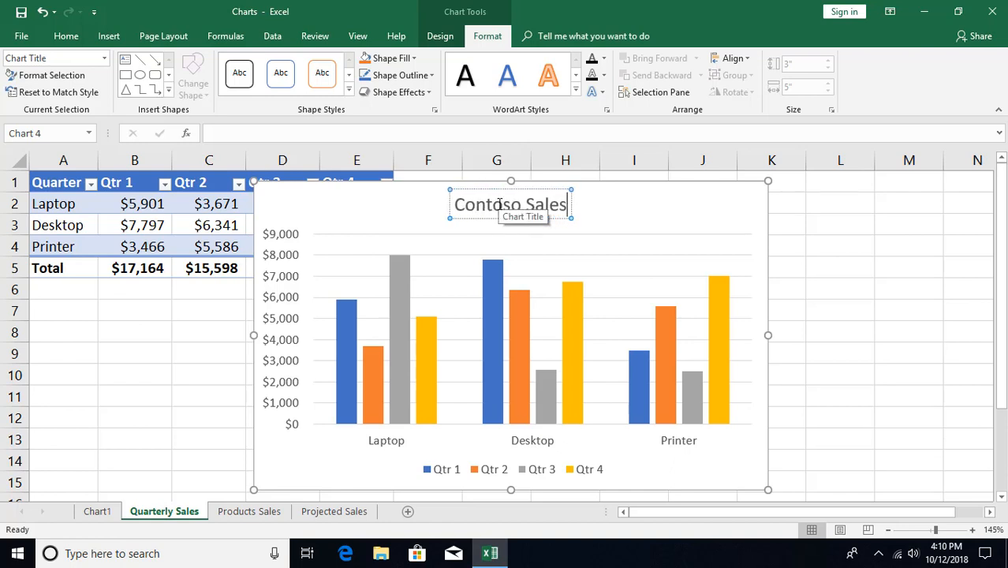
click(392, 206)
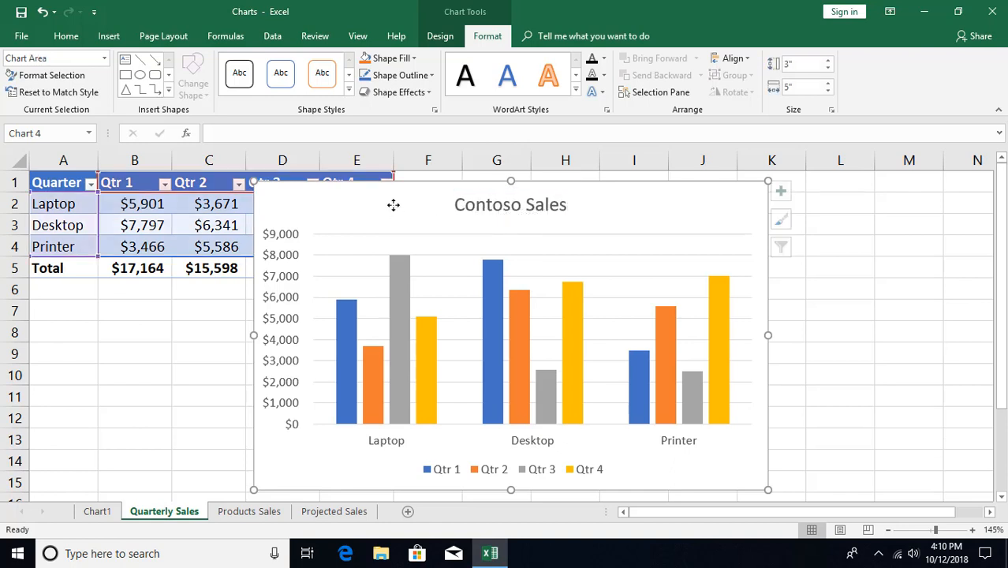
Step: Fill the Qtr 1 series columns with a darker blue theme colour
click(281, 241)
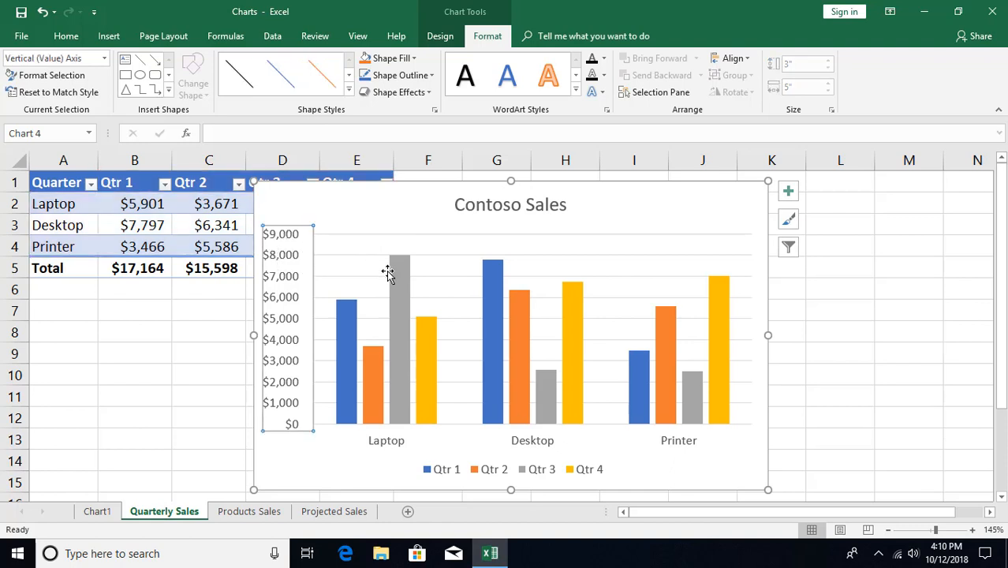
click(352, 306)
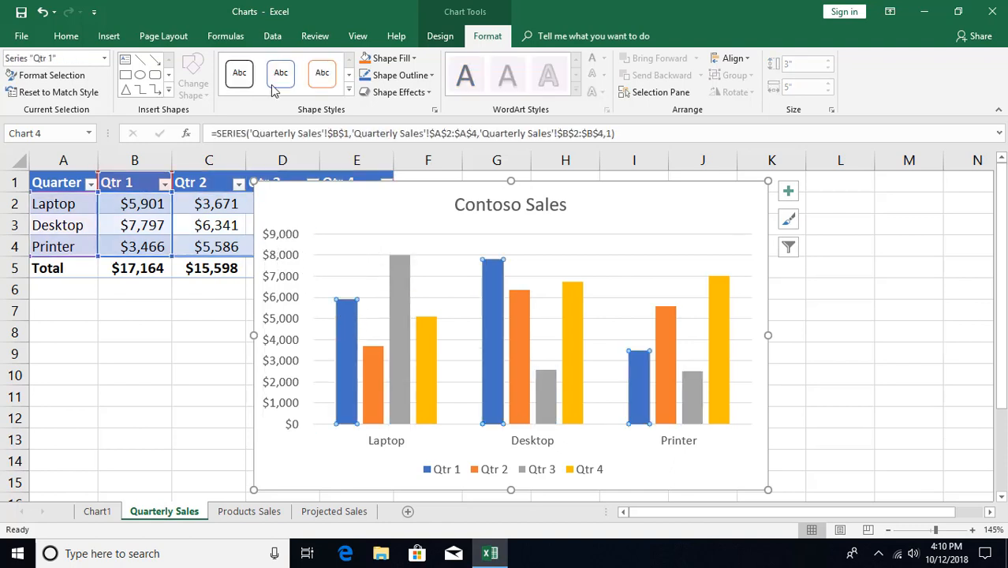
click(391, 58)
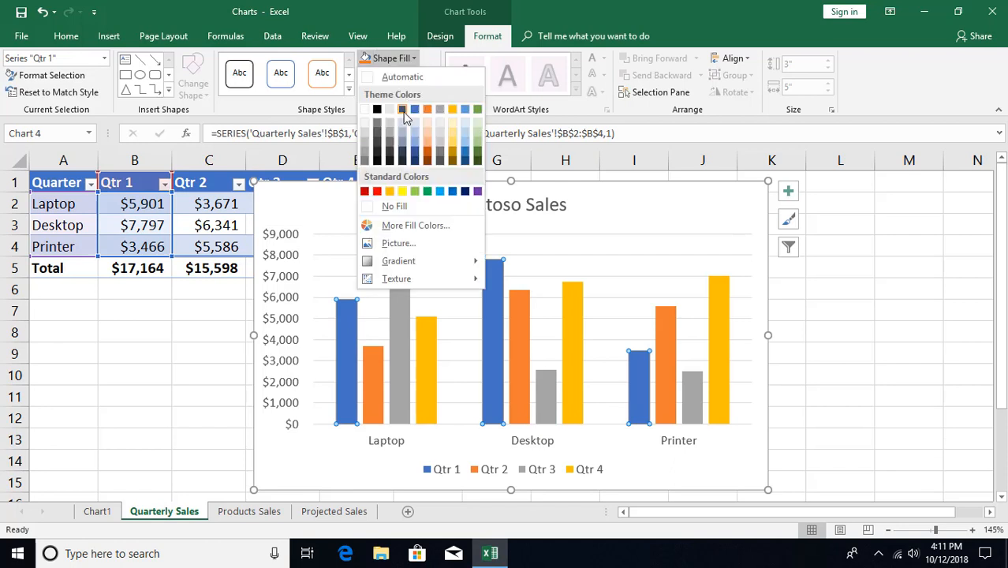
click(414, 153)
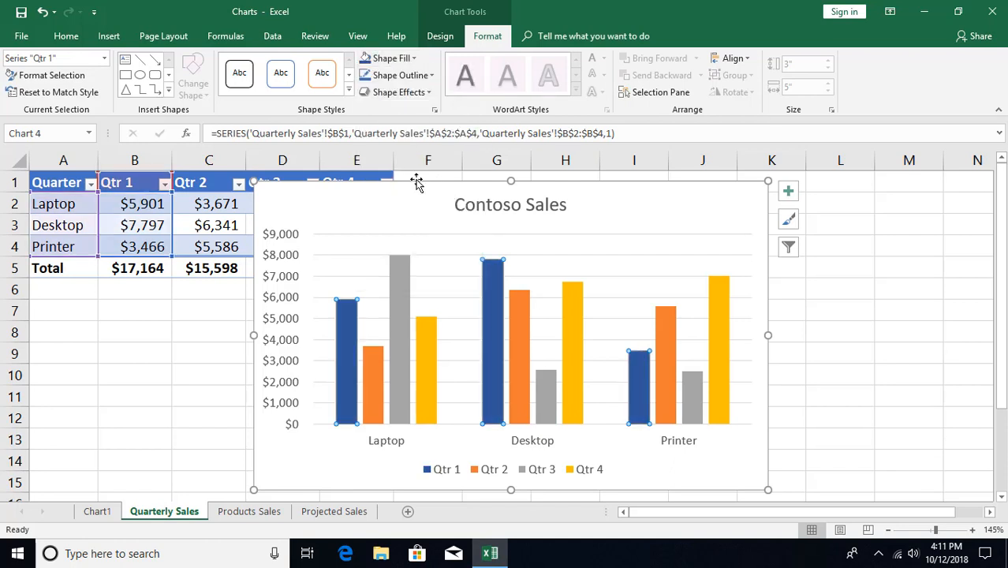
Step: Review the shape effects available for the chart area, such as shadow, glow and soft edges, without applying any
click(399, 213)
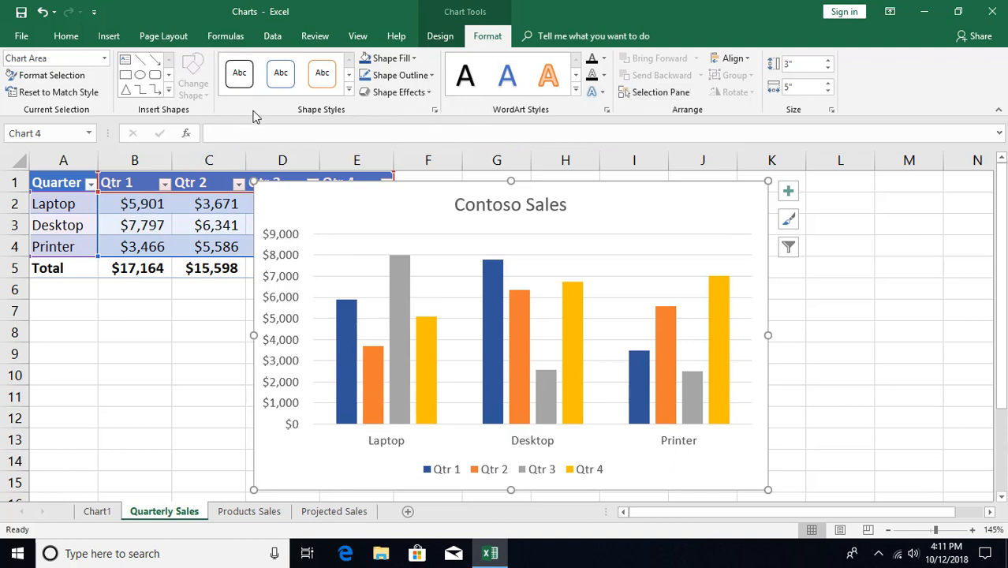
click(422, 92)
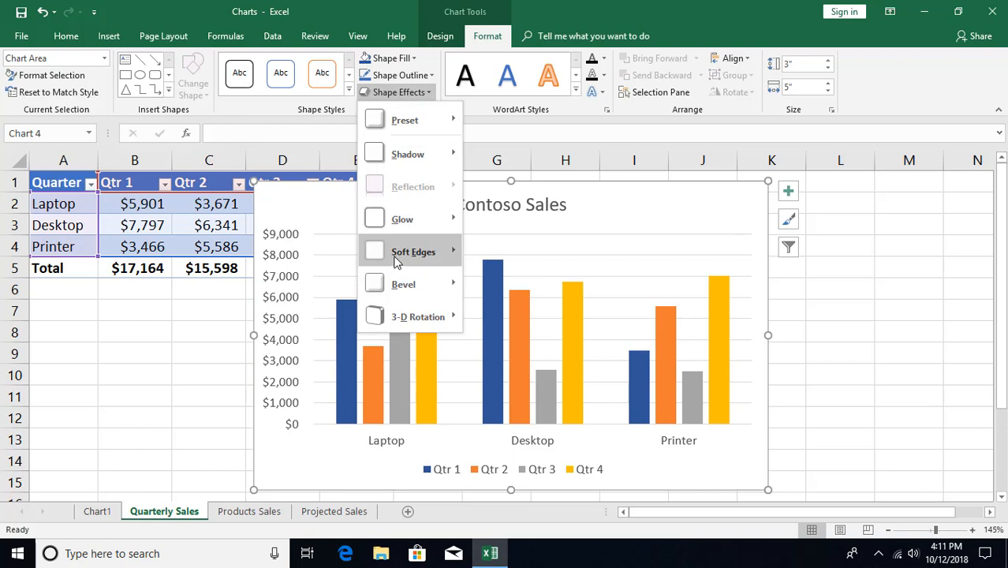
click(551, 18)
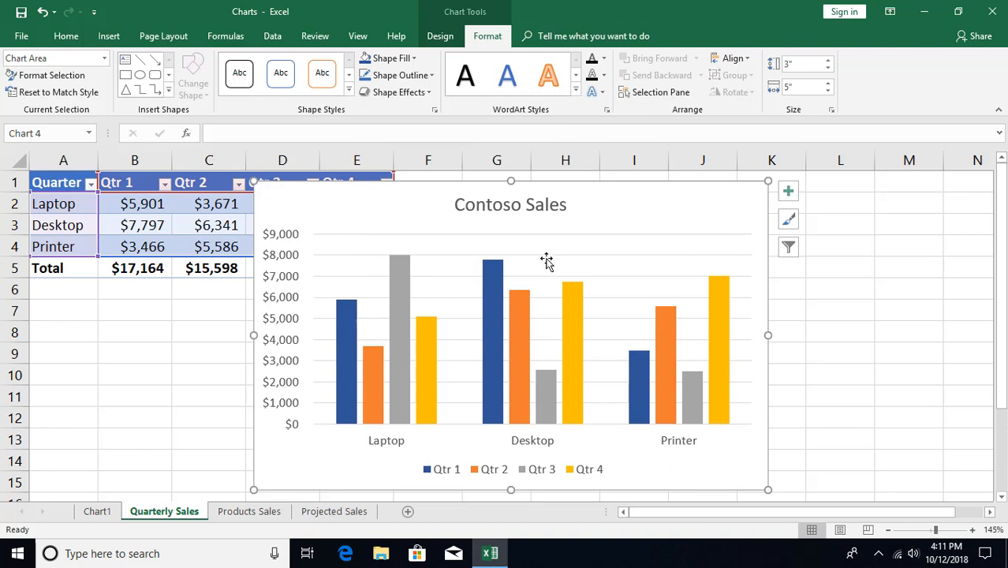
Step: Examine the vertical axis formatting settings, covering fill and line, effects, size and alignment, and axis options
double_click(288, 242)
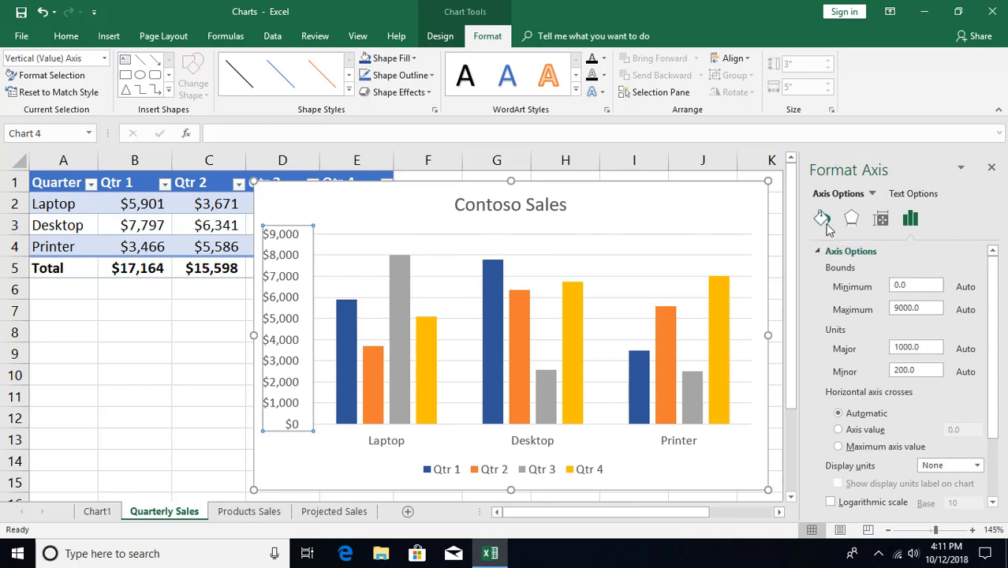
click(822, 221)
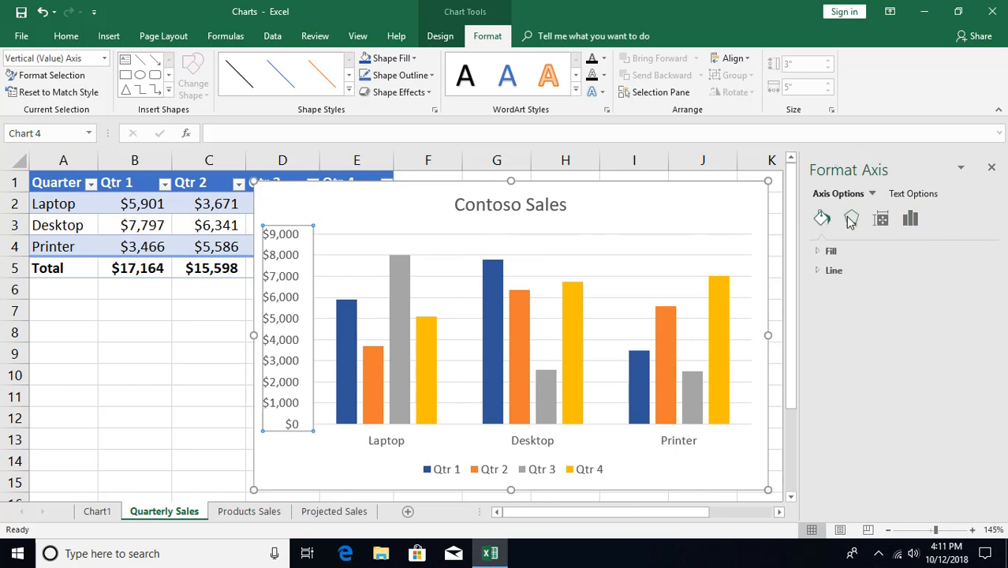
click(851, 220)
click(881, 220)
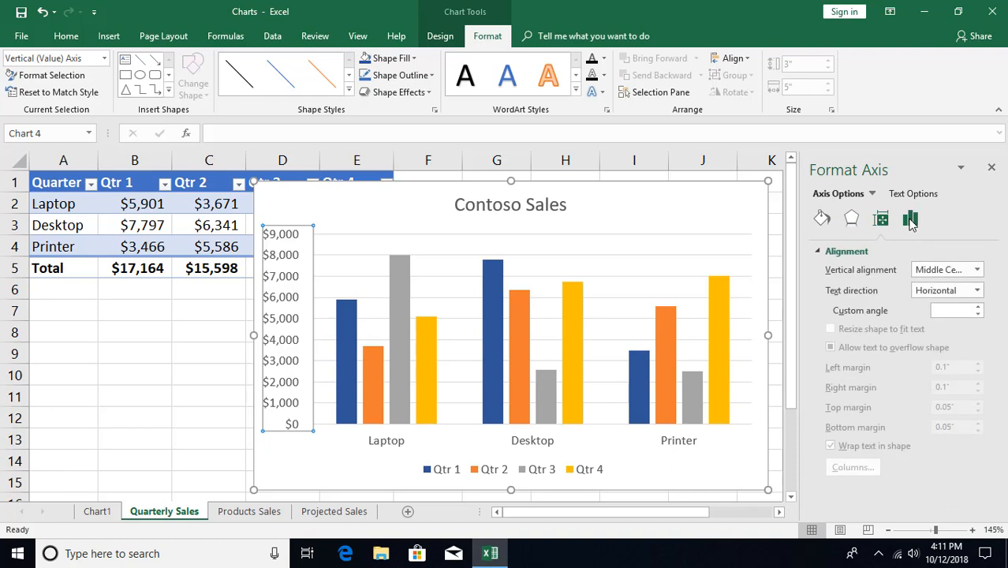
click(910, 221)
click(822, 218)
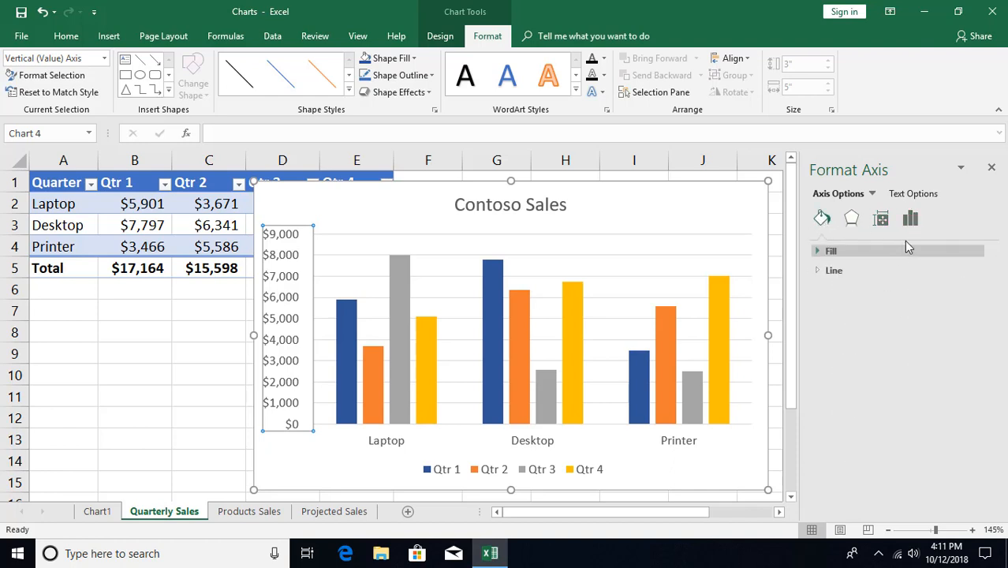
Step: Review the vertical axis text options, covering text fill and outline and text effects, without applying any
click(913, 194)
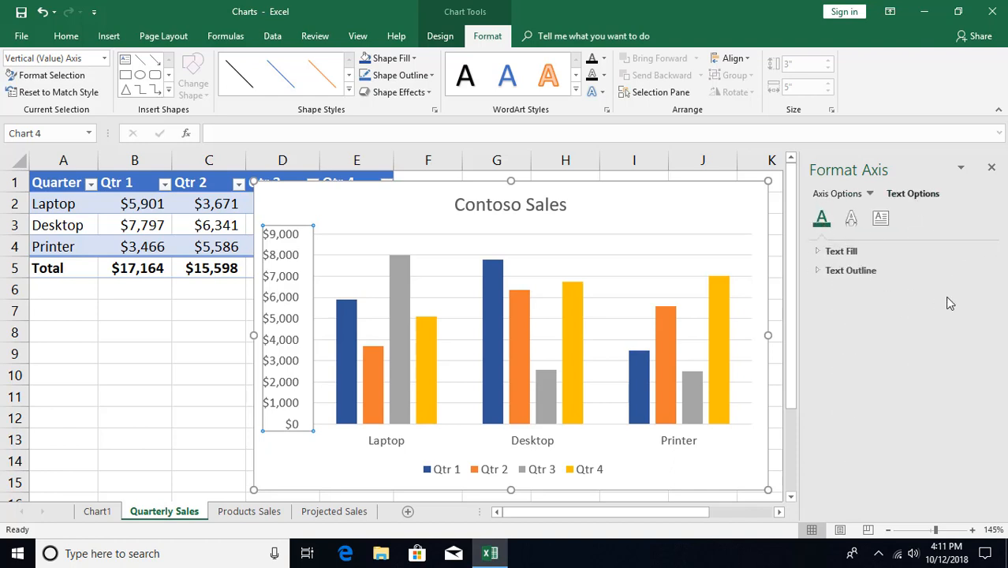
click(856, 221)
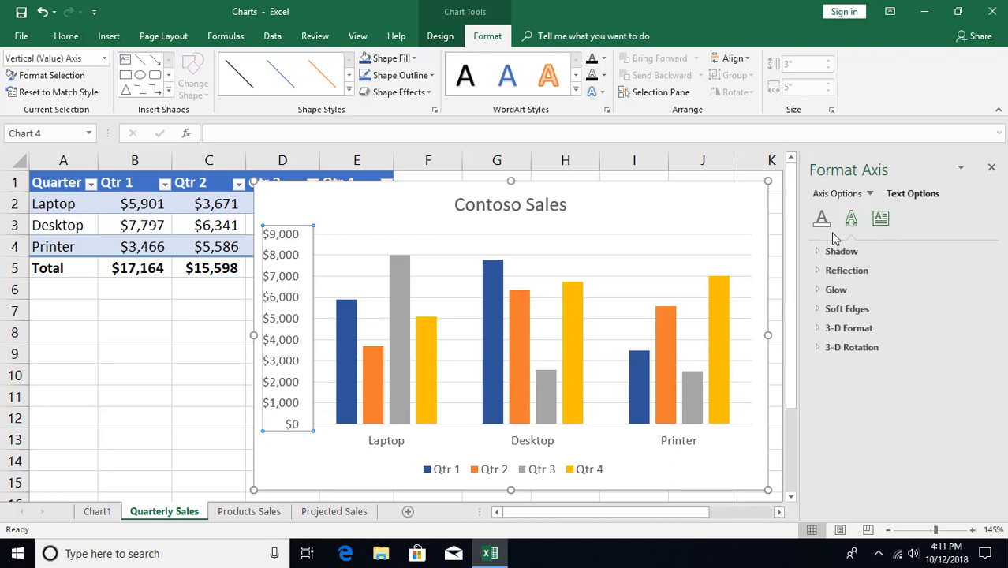
click(134, 331)
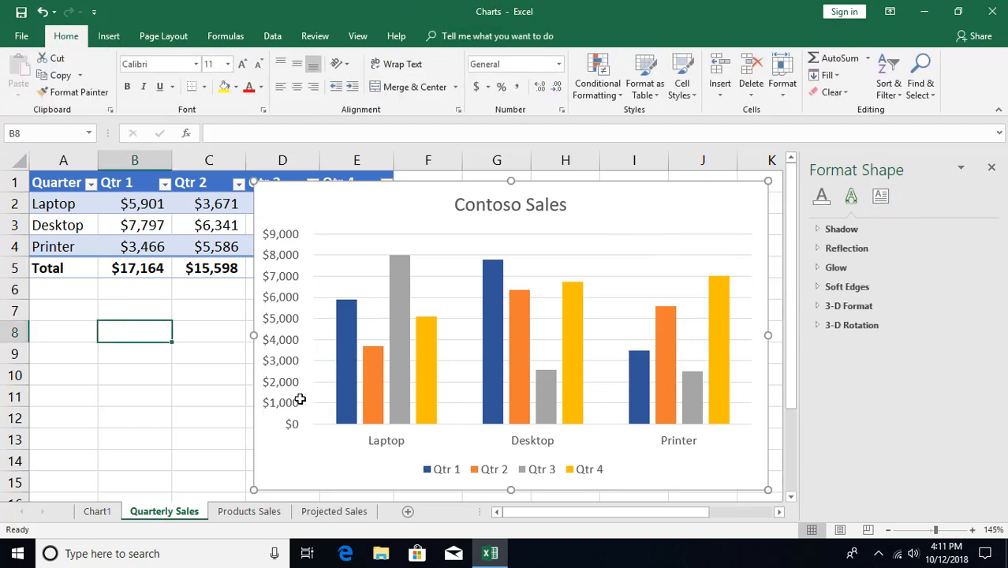
Step: Insert a 2-D pie chart of total sales by product from the table on the Products Sales sheet
click(248, 512)
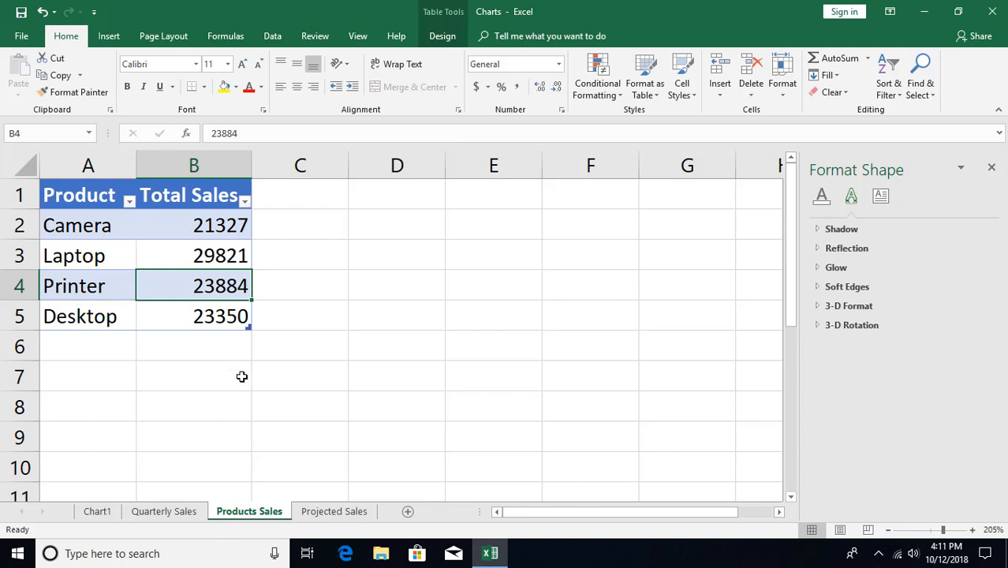
click(190, 255)
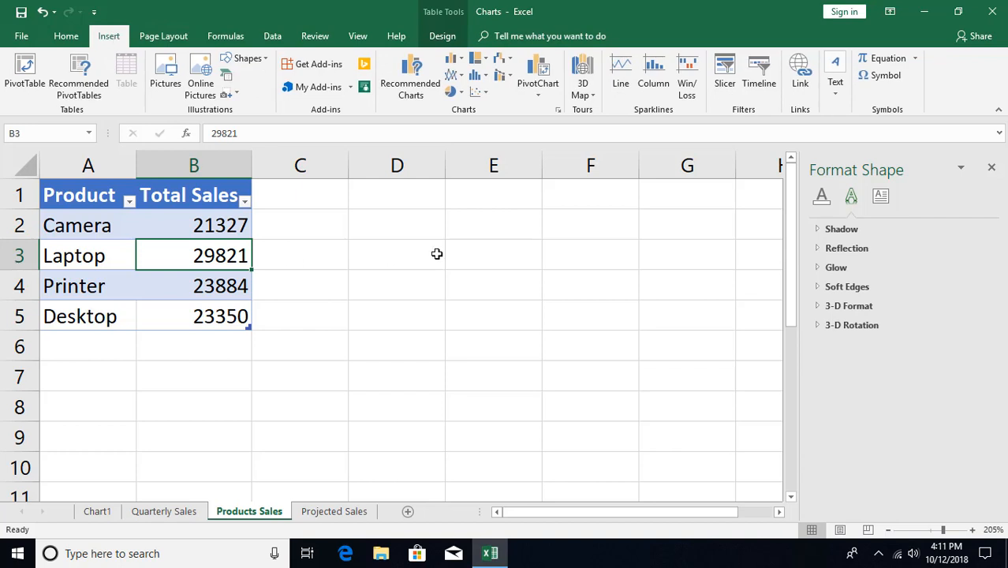
click(454, 98)
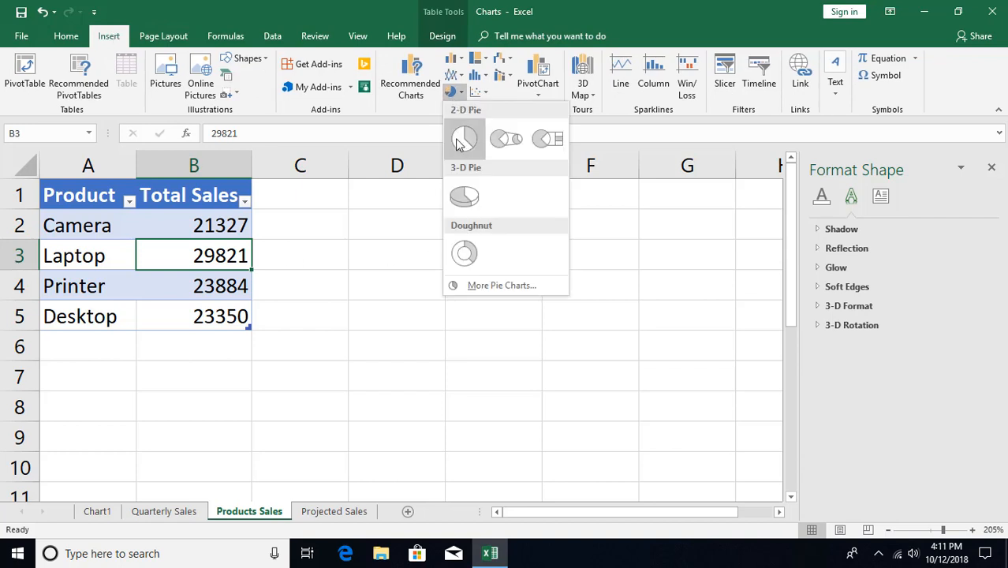
click(461, 139)
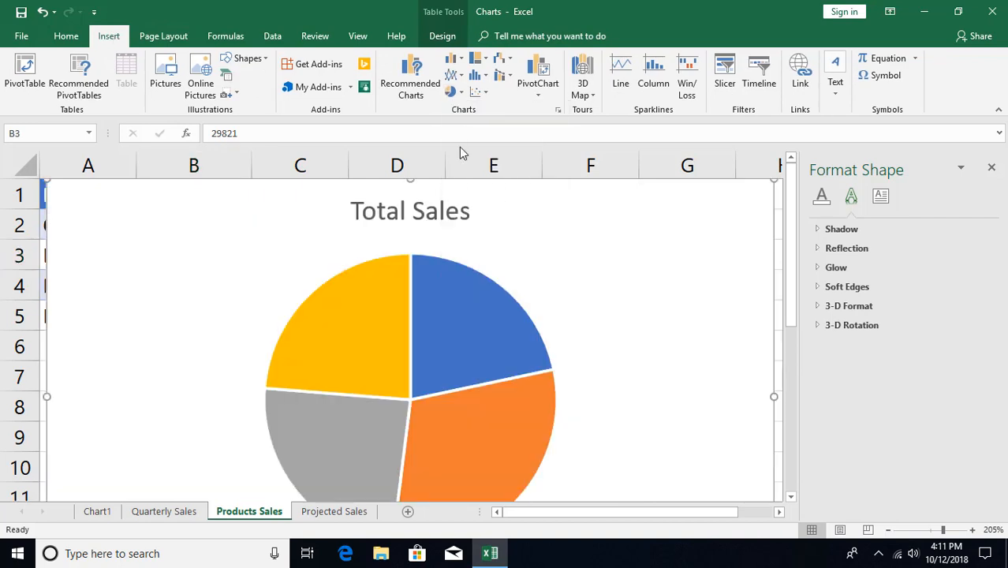
Step: Move the pie chart clear of the product table and shrink it to a compact size beside the data
click(398, 338)
scroll(419, 368, down, 6)
scroll(421, 371, down, 1)
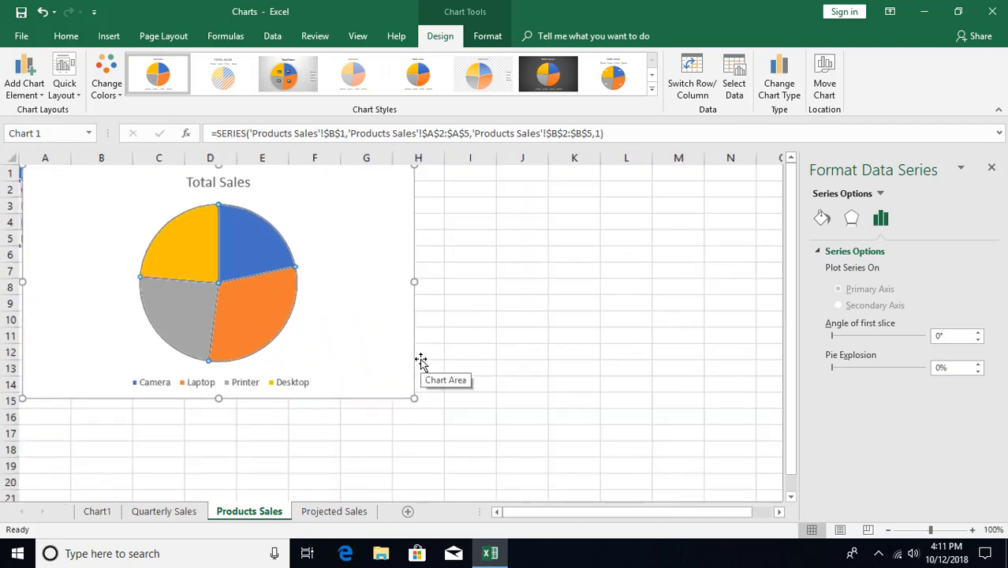
drag(374, 311, 525, 307)
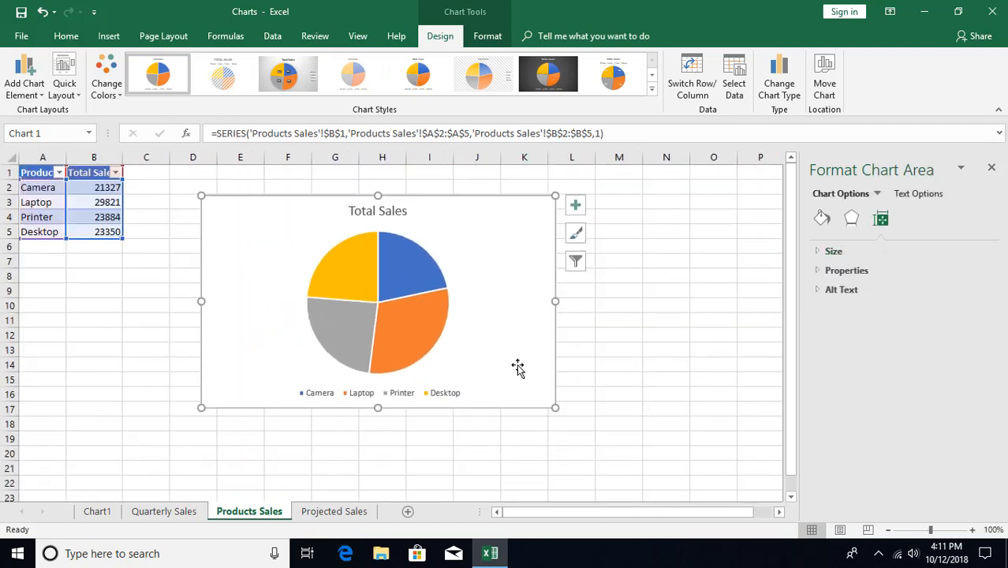
drag(552, 406, 417, 317)
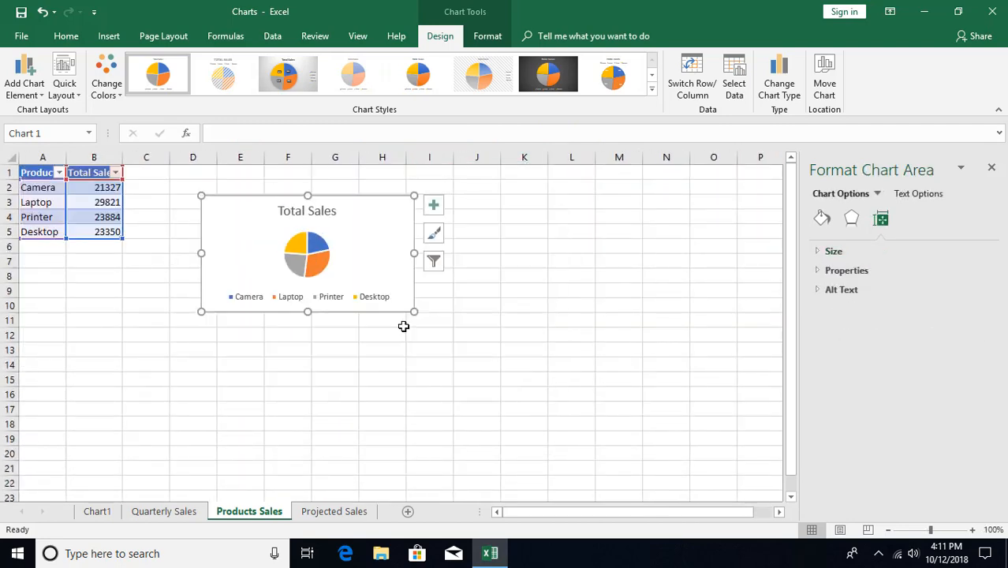
drag(270, 248, 235, 234)
scroll(269, 295, up, 3)
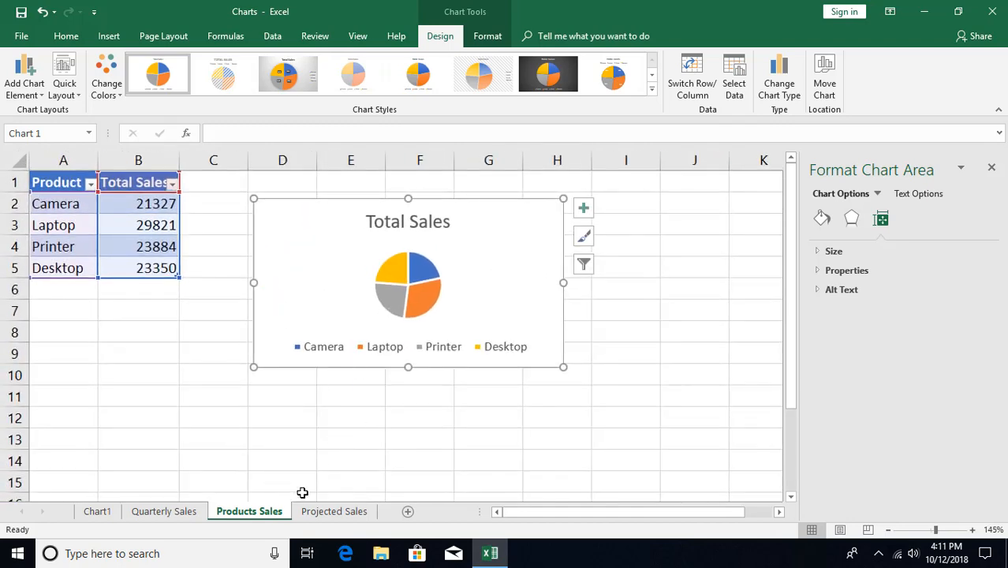
Step: Insert a 2-D clustered column chart from the monthly table on the Projected Sales sheet
click(333, 513)
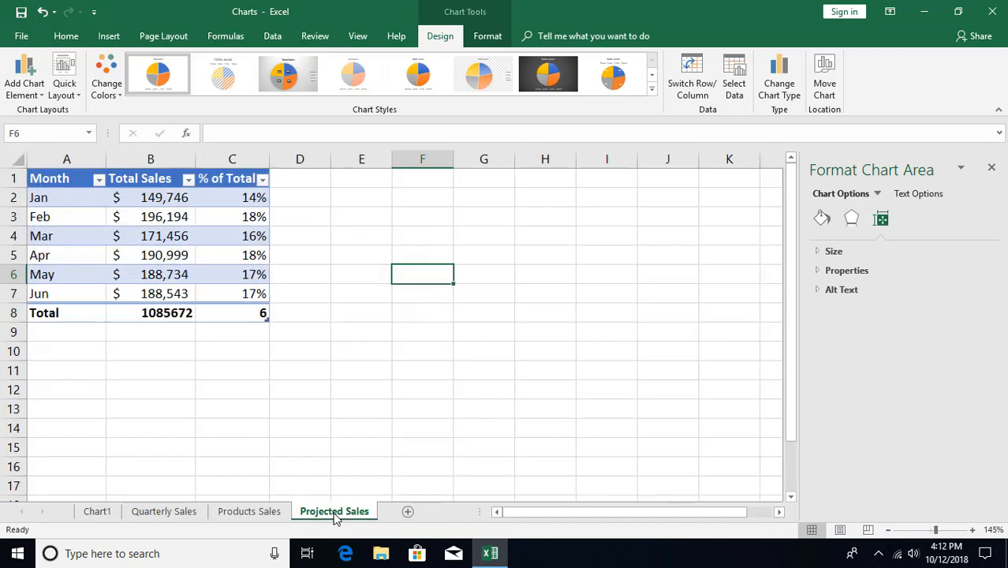
click(145, 245)
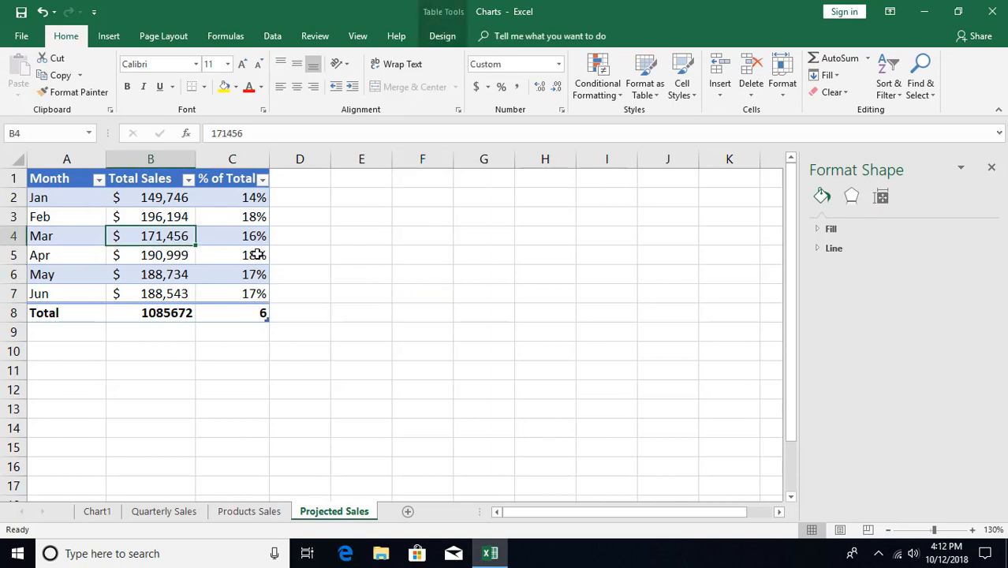
click(109, 36)
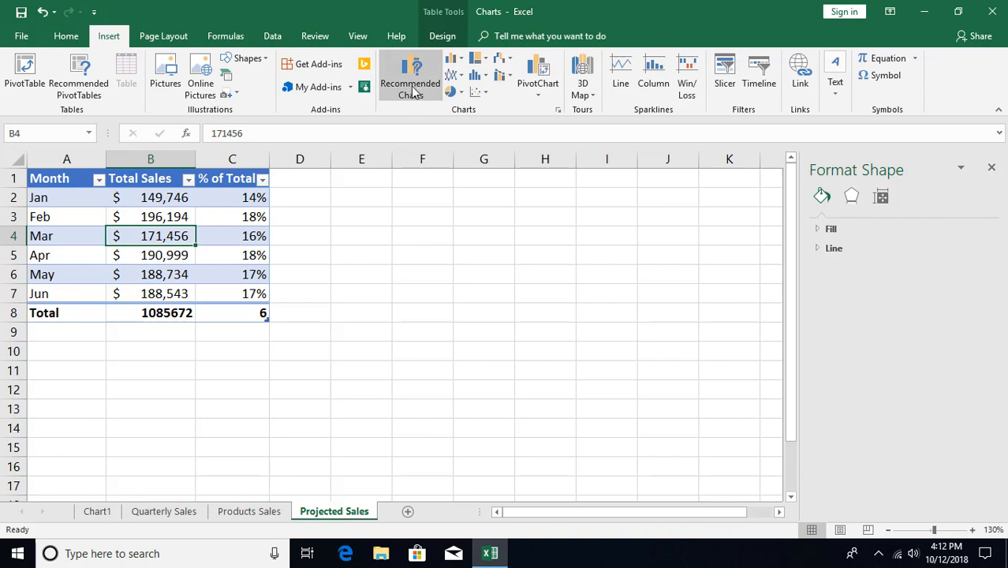
click(455, 59)
click(464, 109)
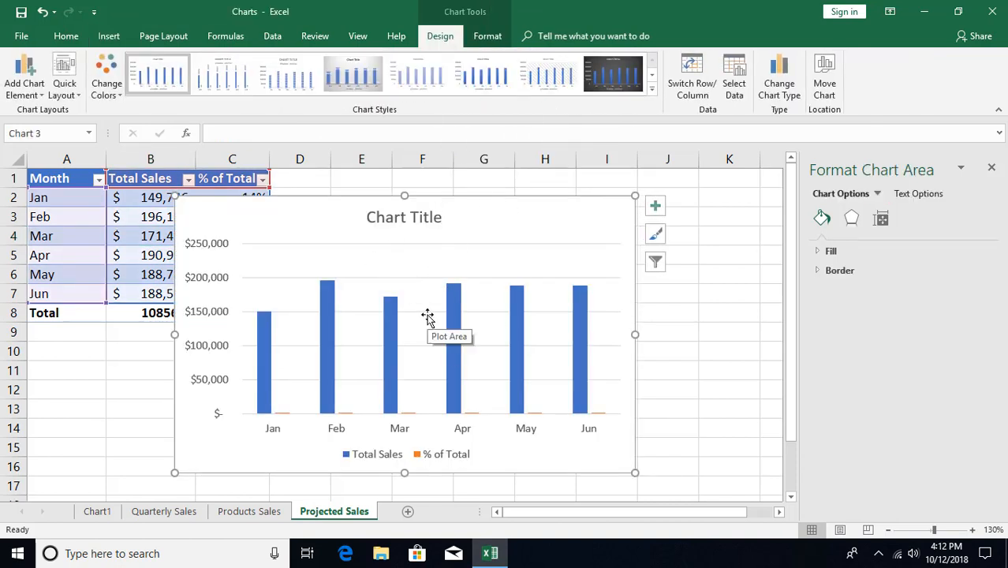
Step: Reposition the monthly column chart toward the first rows of the sheet, with the Month and Total Sales columns uncovered
drag(342, 239, 412, 240)
drag(332, 227, 360, 222)
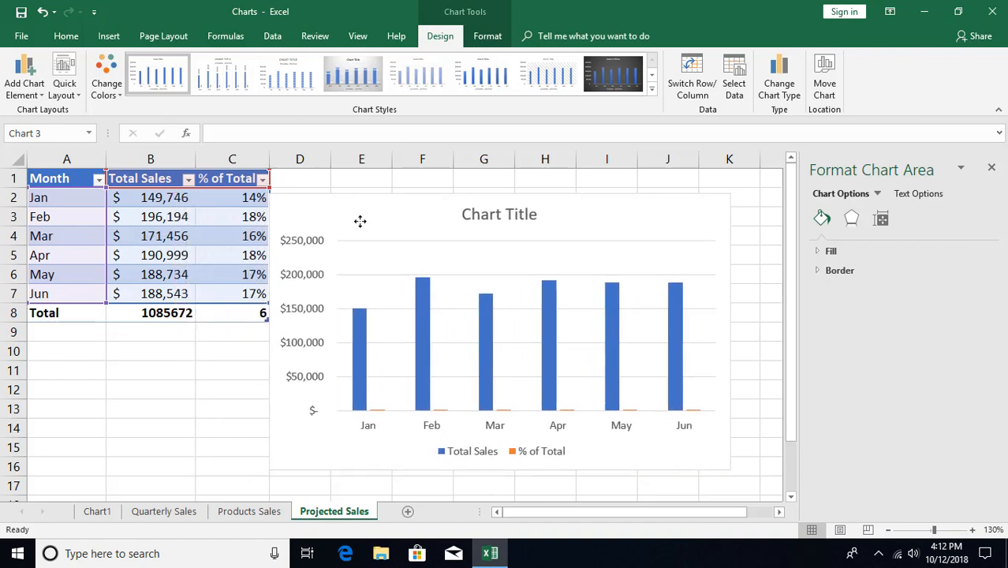
click(227, 236)
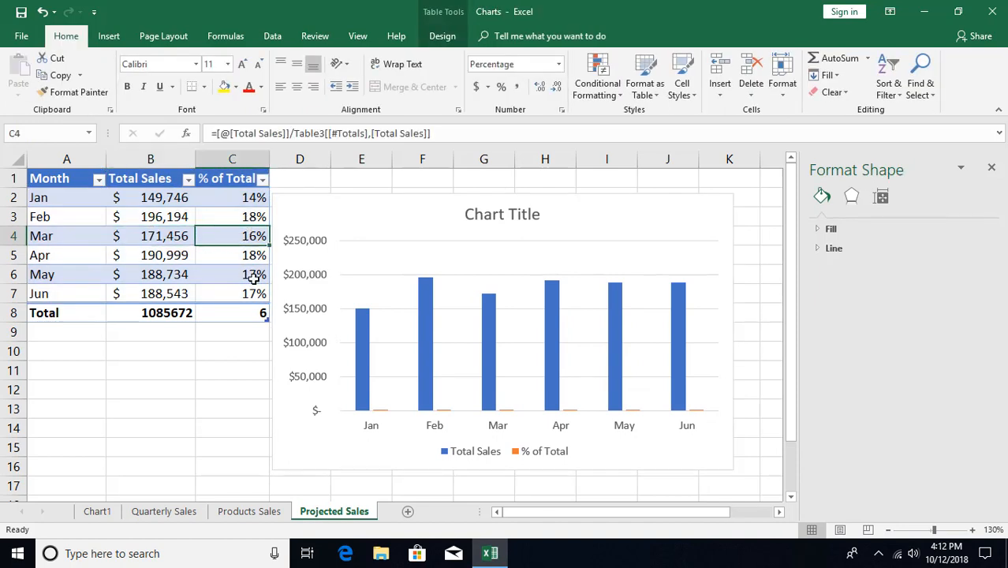
click(170, 268)
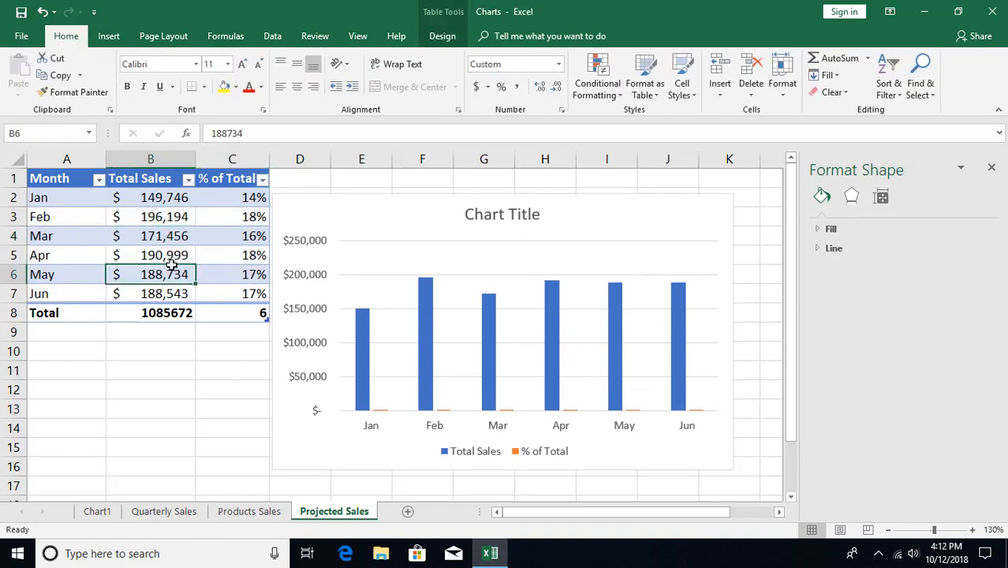
click(403, 219)
drag(403, 219, 384, 204)
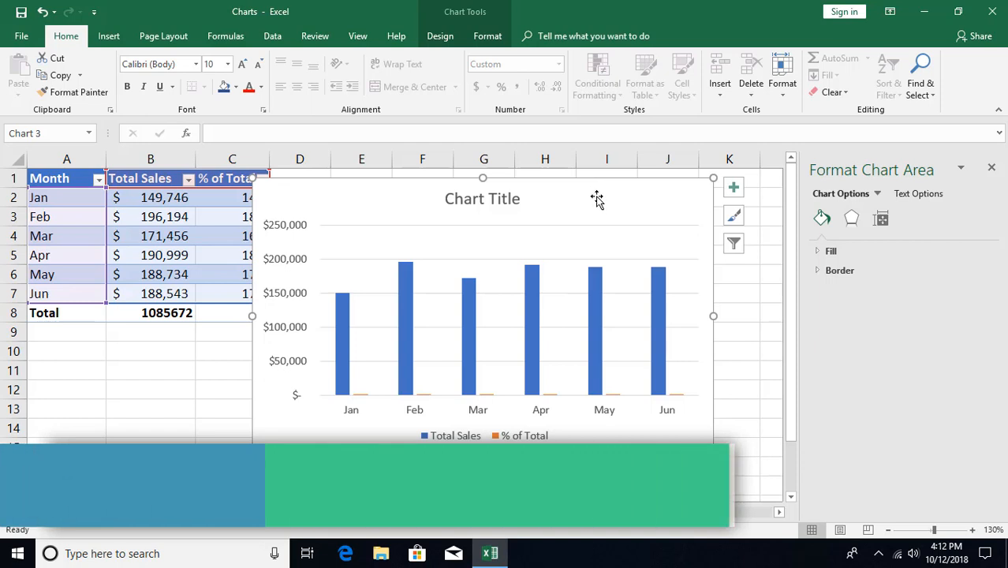
Step: Change the monthly chart to a combo with Total Sales as clustered columns and % of Total as a line on the secondary axis
click(993, 172)
click(442, 37)
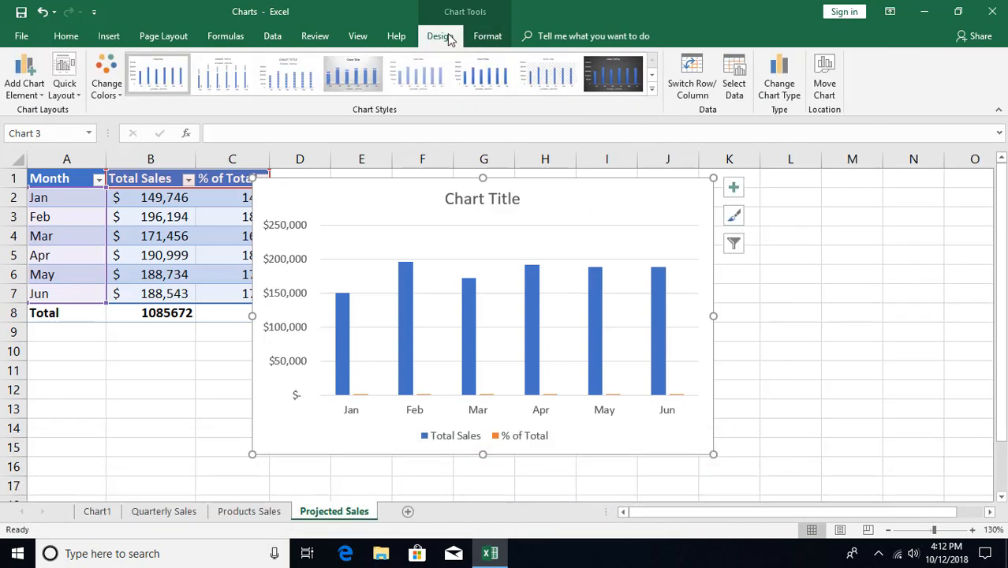
click(780, 93)
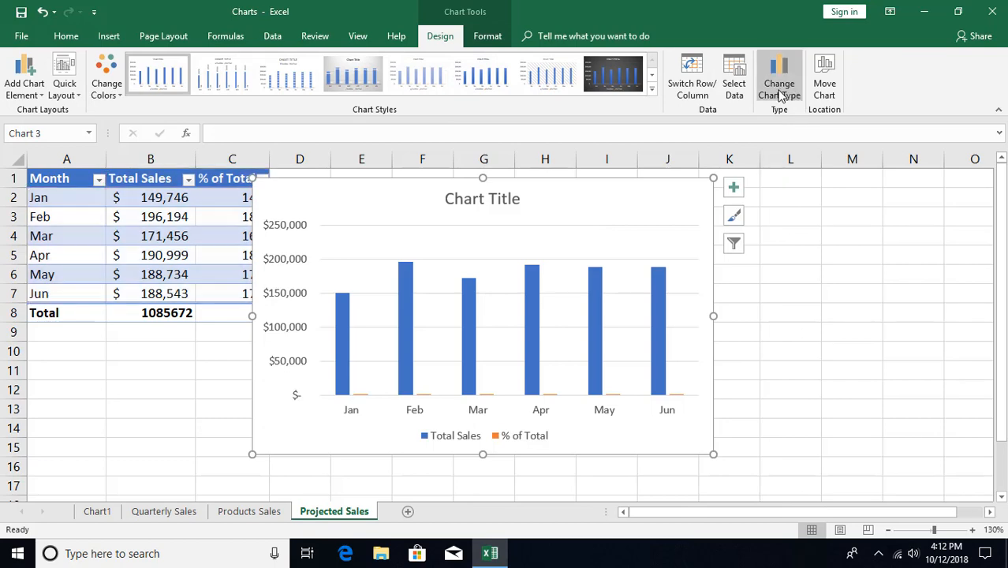
drag(571, 65, 743, 44)
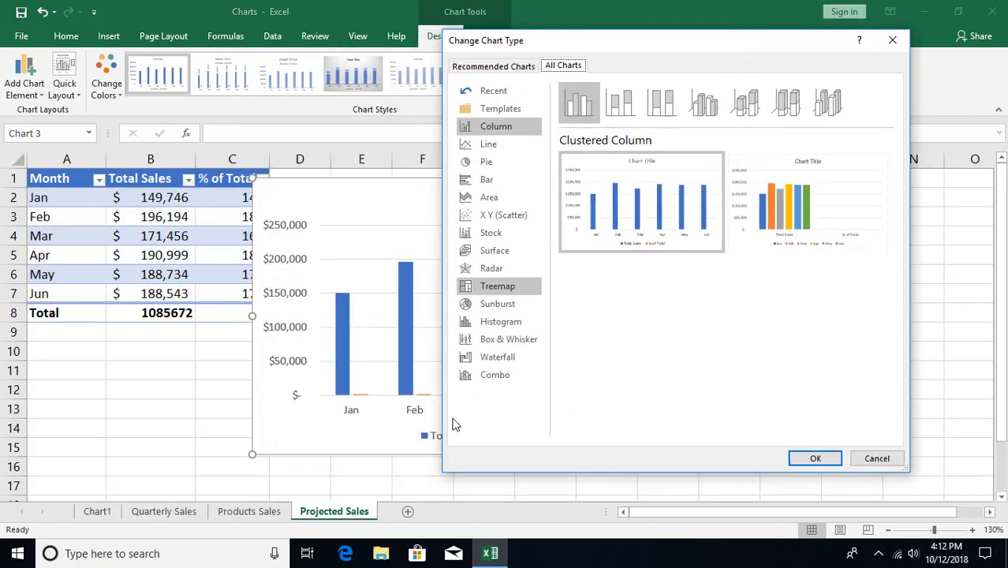
click(495, 376)
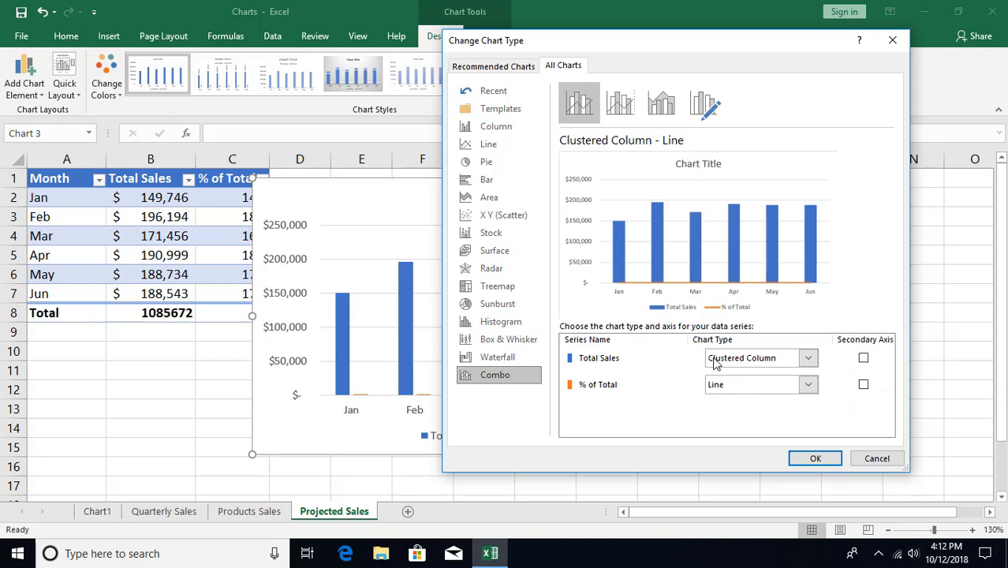
click(864, 385)
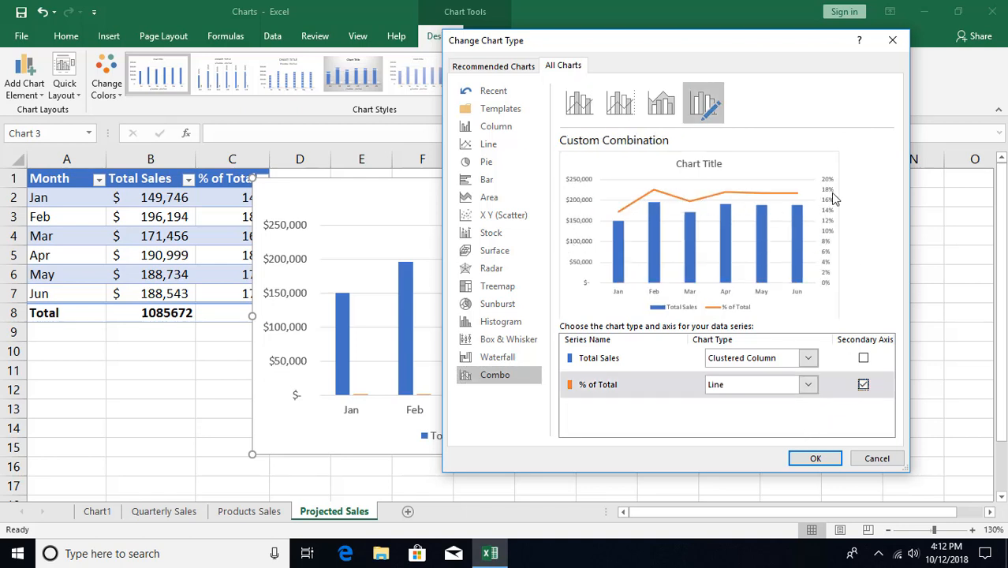
click(817, 458)
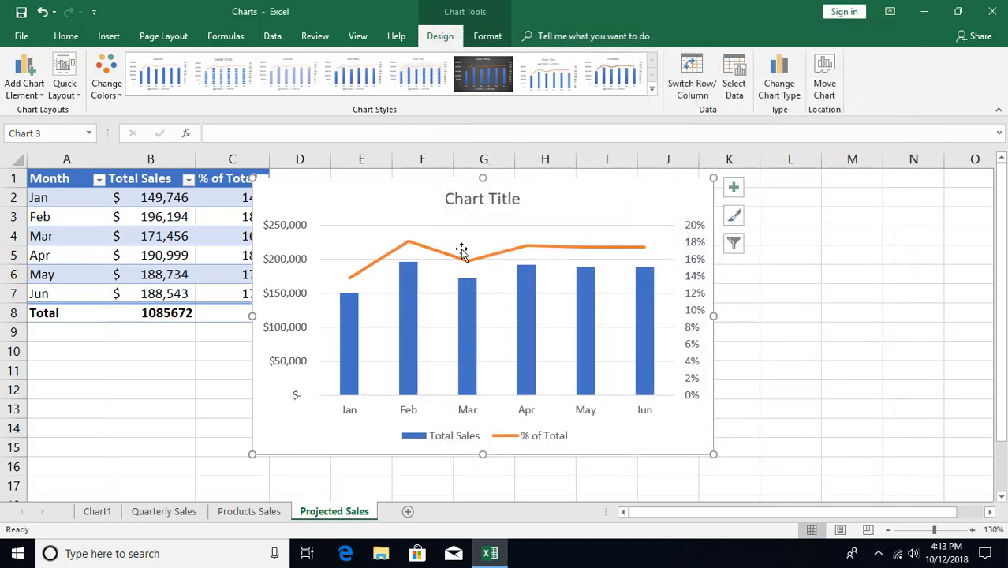